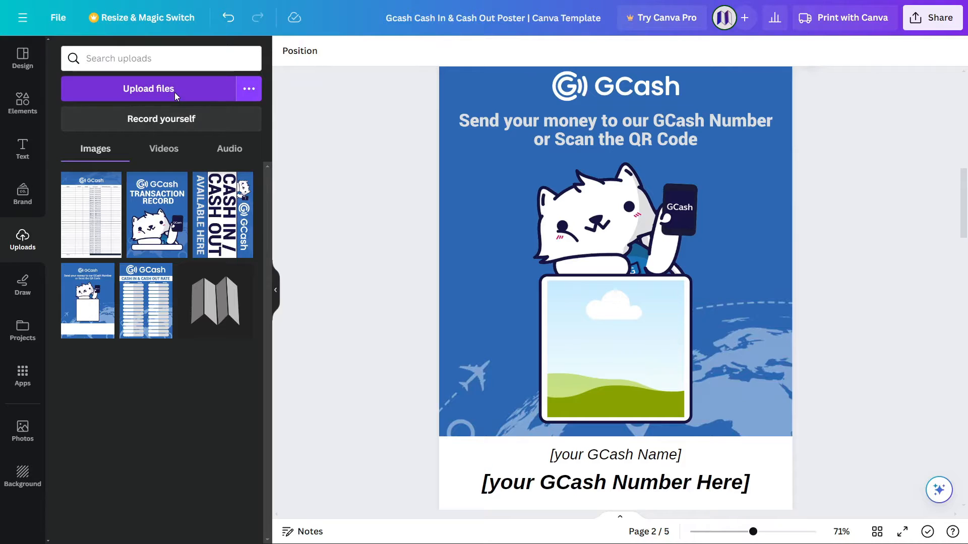
Upload the GCash QR code image from the computer into Canva's uploads library.
{"action": "left_click", "coordinate": [113, 96]}
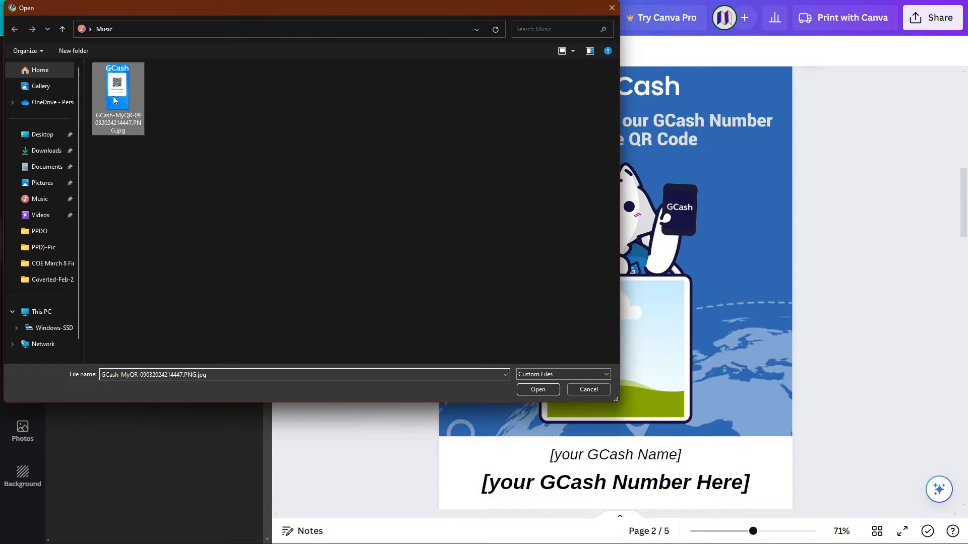
{"action": "left_click", "coordinate": [523, 386]}
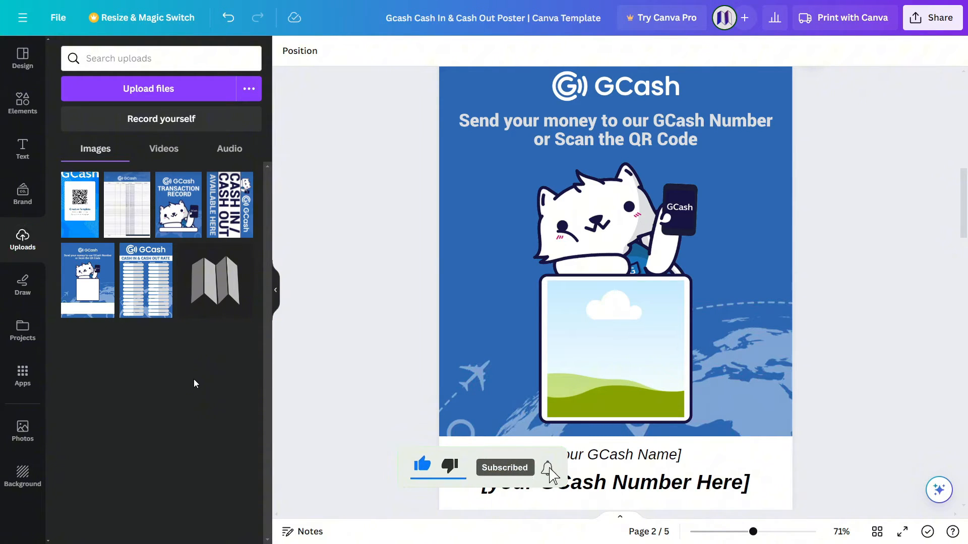
Drop the uploaded QR code into the cat's photo frame on page 2 and enter crop mode.
{"action": "left_click_drag", "start_coordinate": [84, 211], "coordinate": [573, 327]}
{"action": "left_click", "coordinate": [610, 343]}
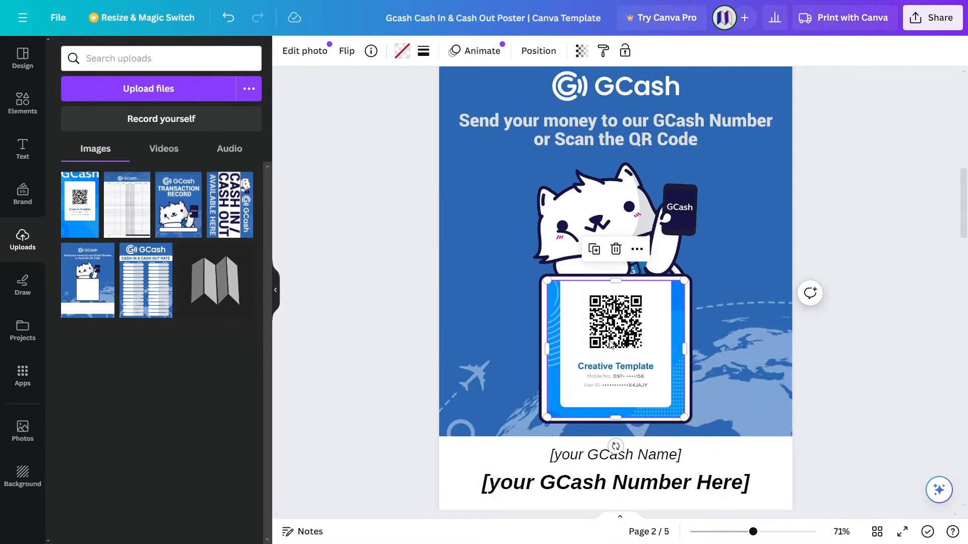
{"action": "double_click", "coordinate": [610, 344]}
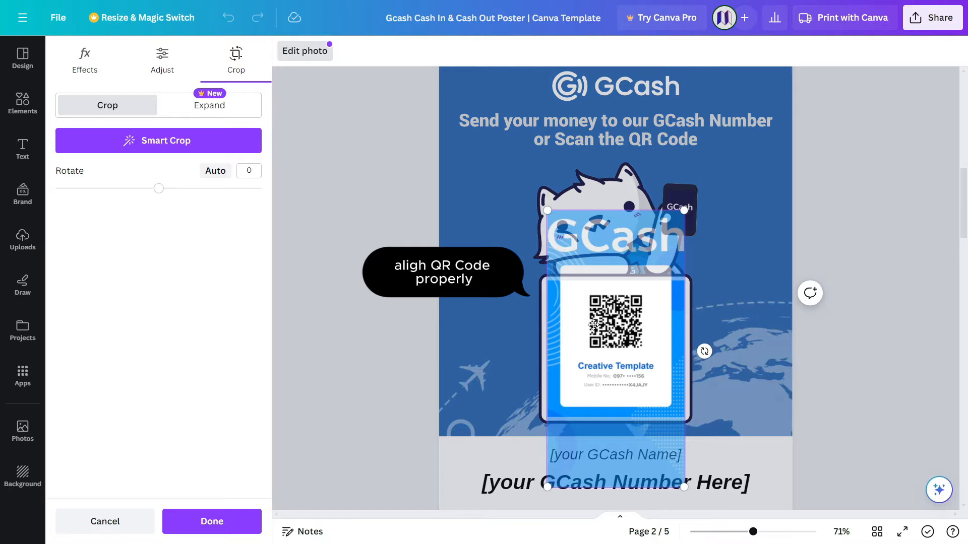
{"action": "scroll", "coordinate": [592, 323], "scroll_direction": "down", "scroll_amount": 2}
Enlarge and align the QR image so the code fills the frame, then apply the crop.
{"action": "left_click_drag", "start_coordinate": [673, 228], "coordinate": [749, 68]}
{"action": "left_click_drag", "start_coordinate": [553, 461], "coordinate": [437, 540]}
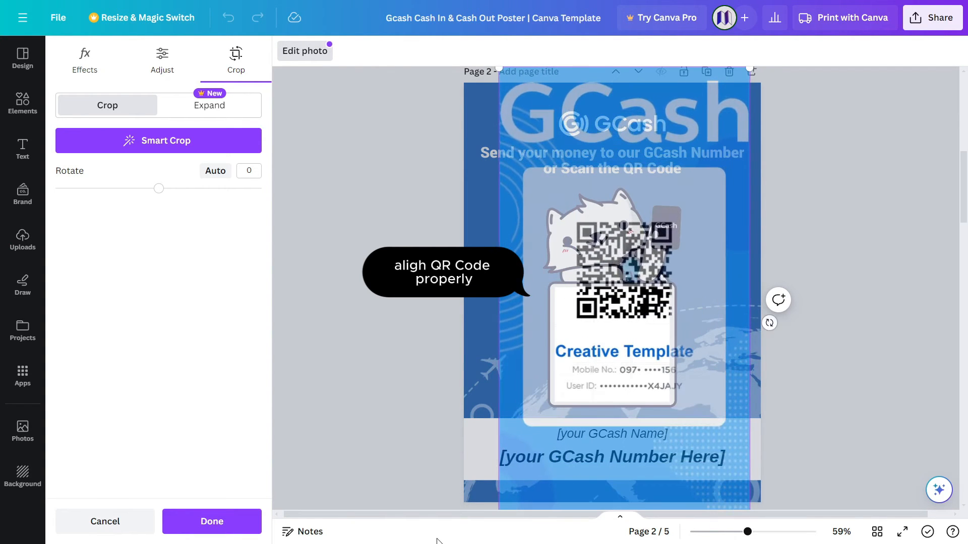
{"action": "left_click_drag", "start_coordinate": [616, 330], "coordinate": [617, 353]}
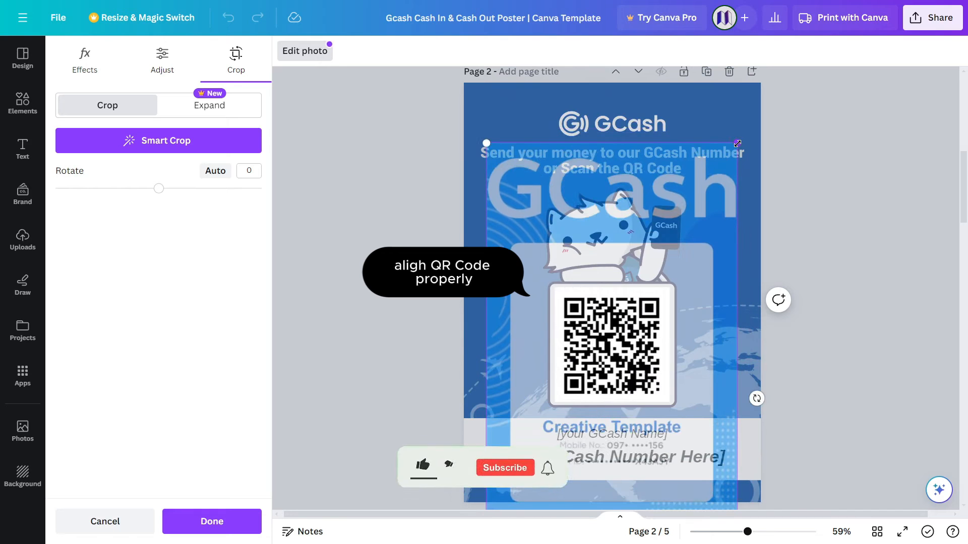
{"action": "left_click_drag", "start_coordinate": [749, 68], "coordinate": [782, 139]}
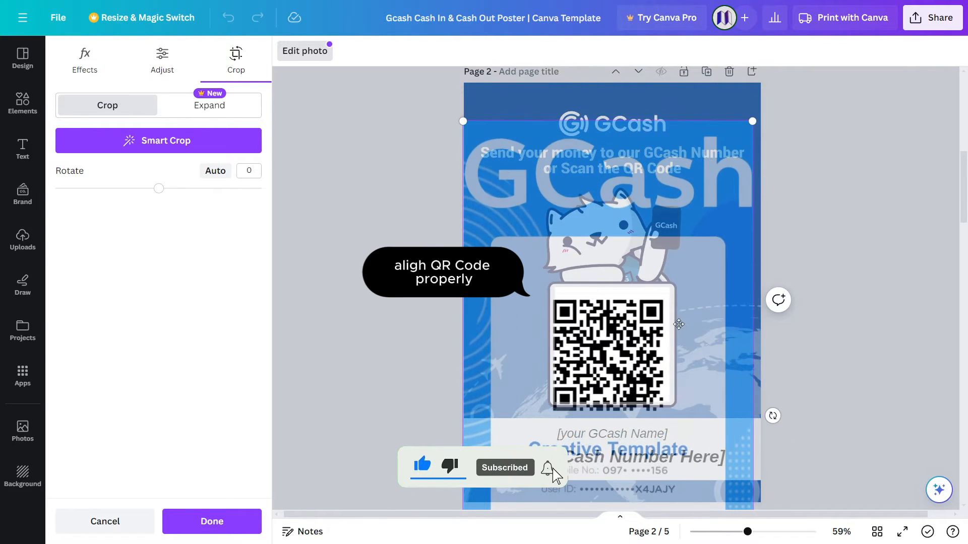
{"action": "left_click_drag", "start_coordinate": [657, 335], "coordinate": [670, 314]}
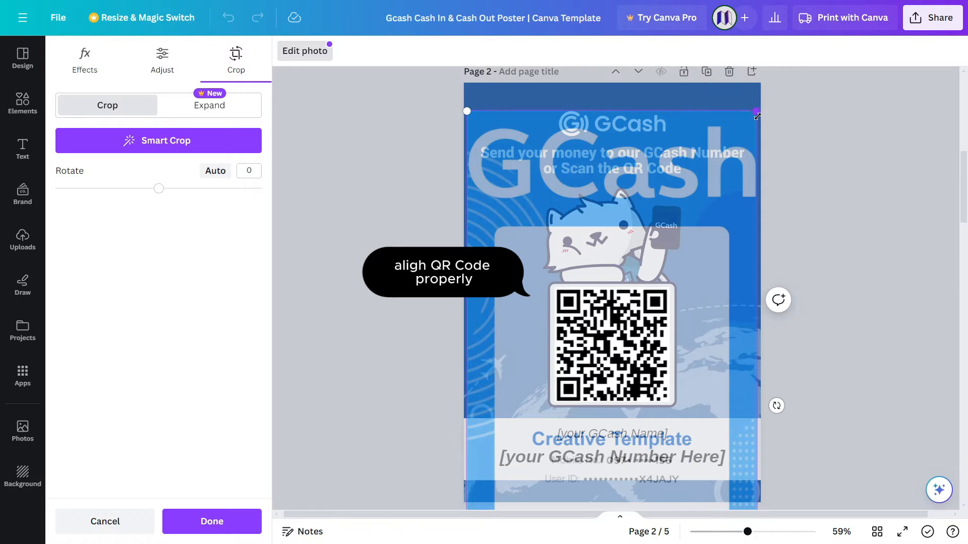
{"action": "left_click_drag", "start_coordinate": [757, 116], "coordinate": [753, 124]}
{"action": "left_click_drag", "start_coordinate": [660, 334], "coordinate": [665, 322]}
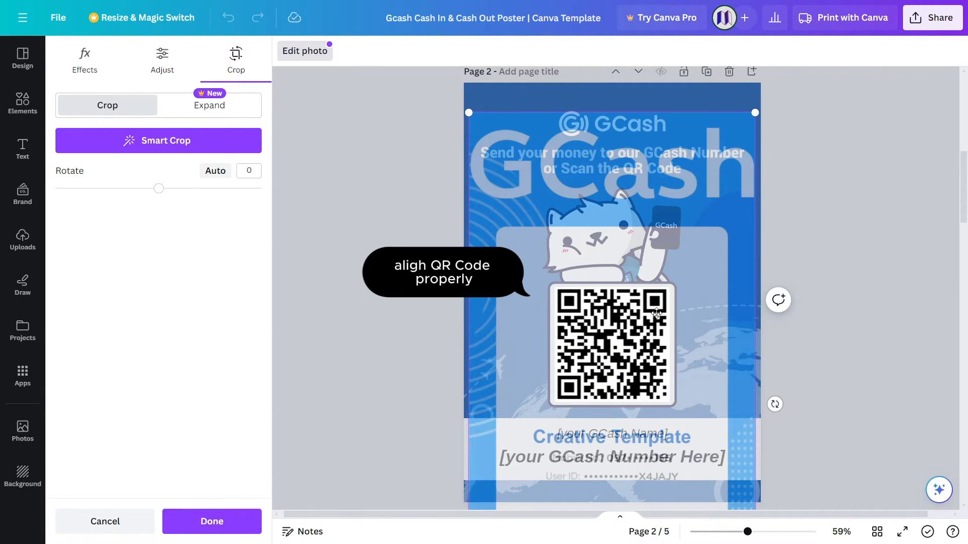
{"action": "left_click", "coordinate": [806, 216]}
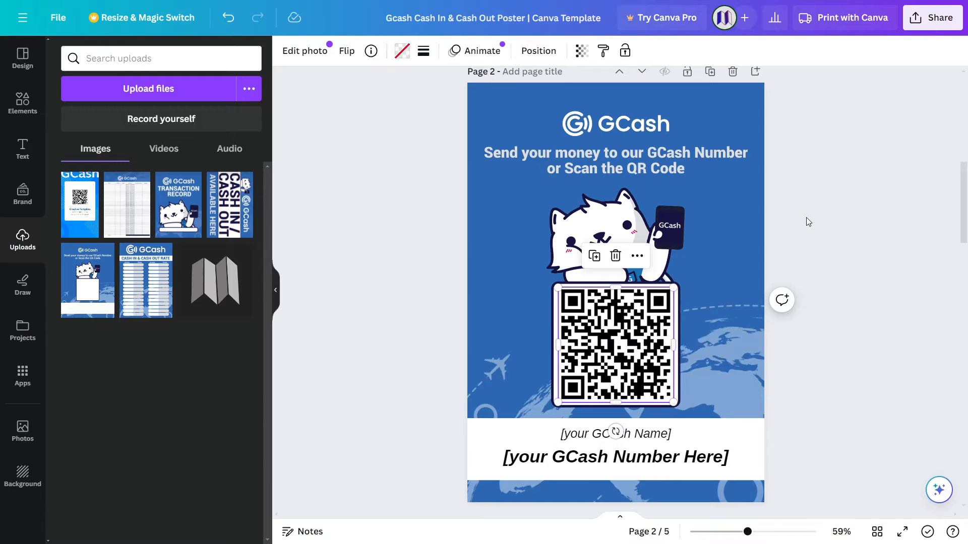
Replace the [your GCash Name] placeholder under the QR code with the account holder's full name.
{"action": "left_click", "coordinate": [805, 250]}
{"action": "scroll", "coordinate": [805, 250], "scroll_direction": "down", "scroll_amount": 1}
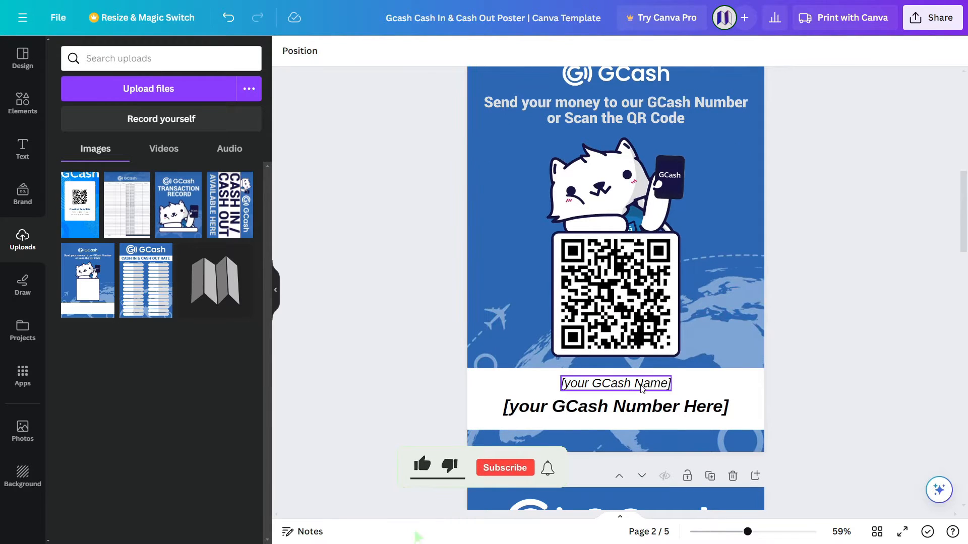
{"action": "double_click", "coordinate": [668, 384]}
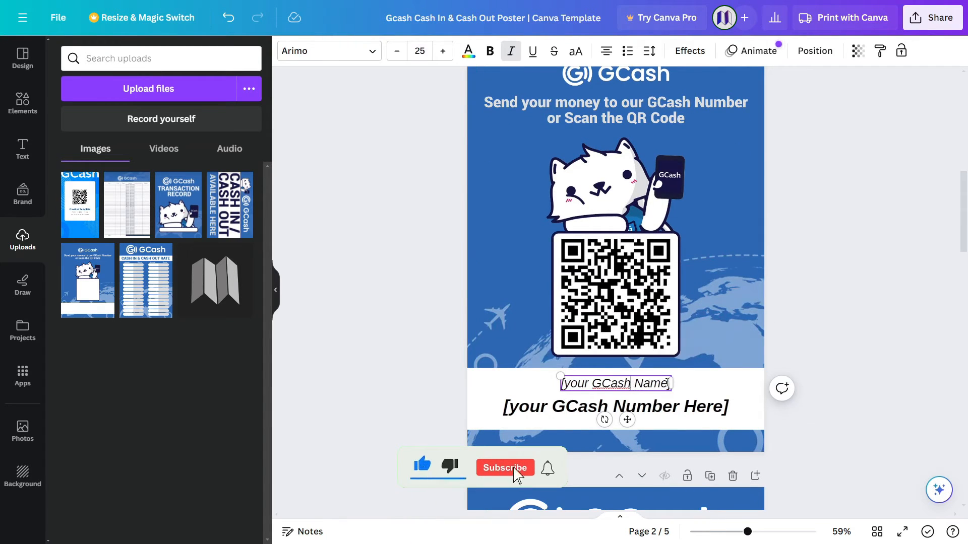
{"action": "key", "text": "ctrl+a"}
{"action": "type", "text": "J"}
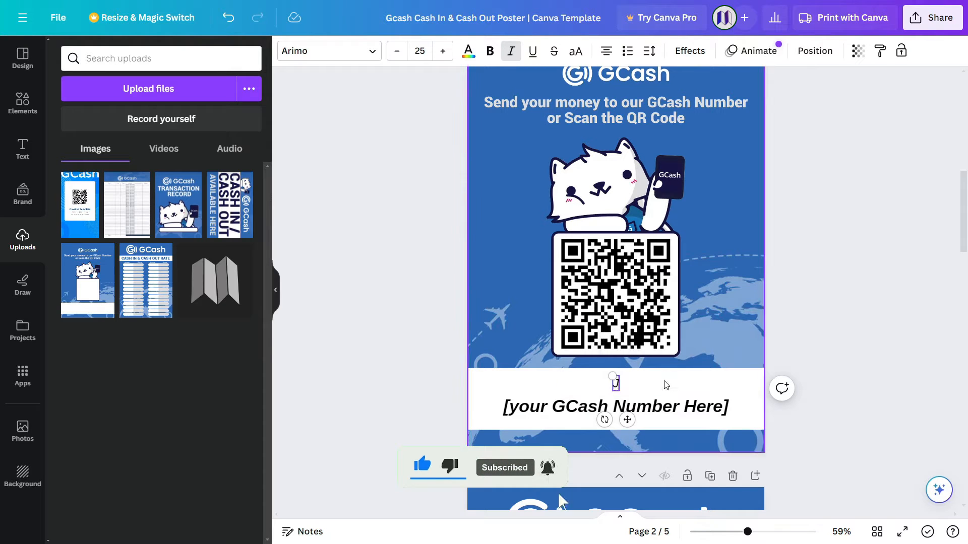
{"action": "type", "text": "uan"}
{"action": "key", "text": "BackSpace"}
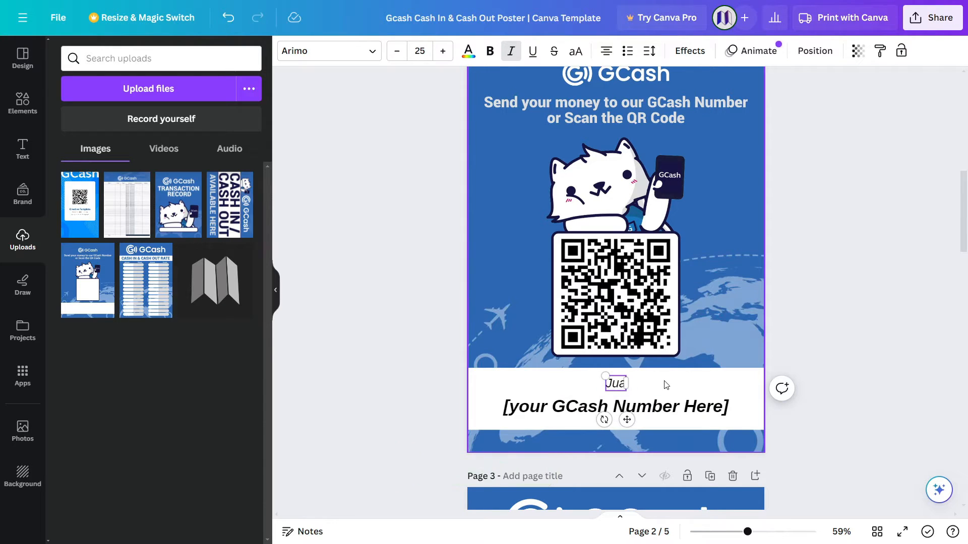
{"action": "type", "text": "n De"}
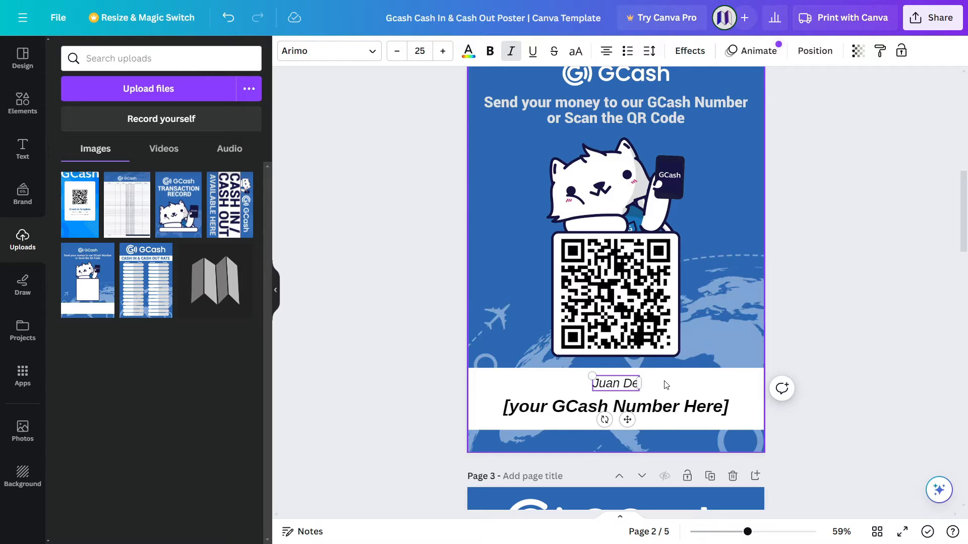
{"action": "type", "text": "la"}
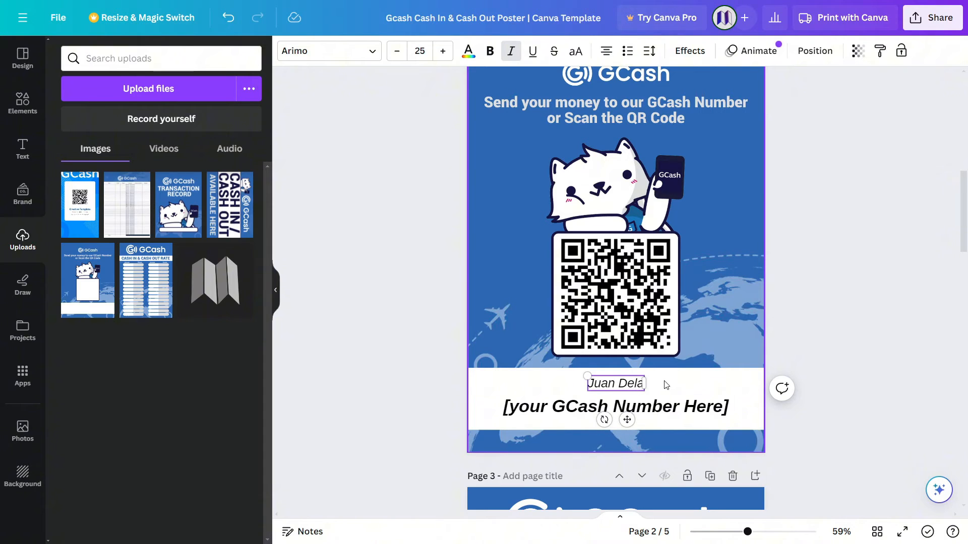
{"action": "type", "text": " Cruz"}
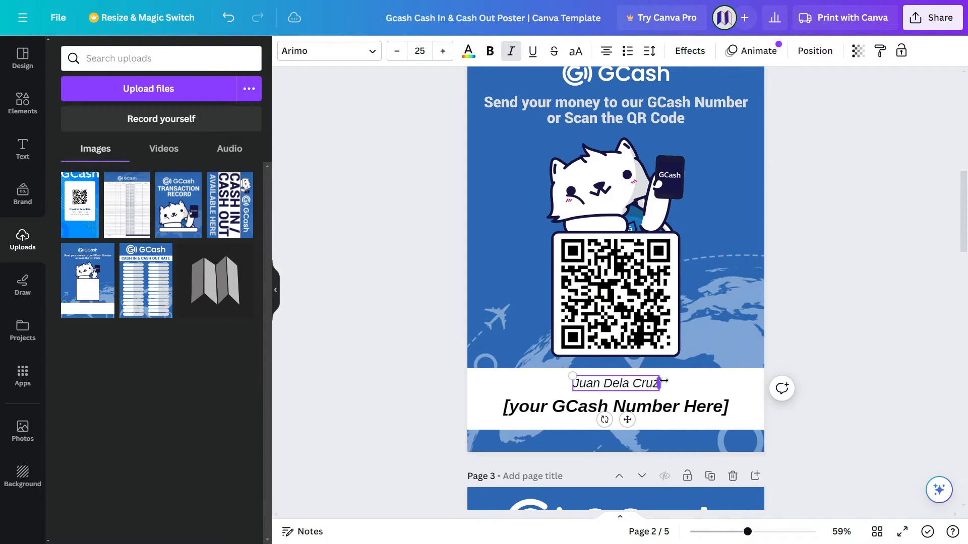
Replace the number placeholder with the account holder's GCash mobile number.
{"action": "left_click", "coordinate": [652, 415]}
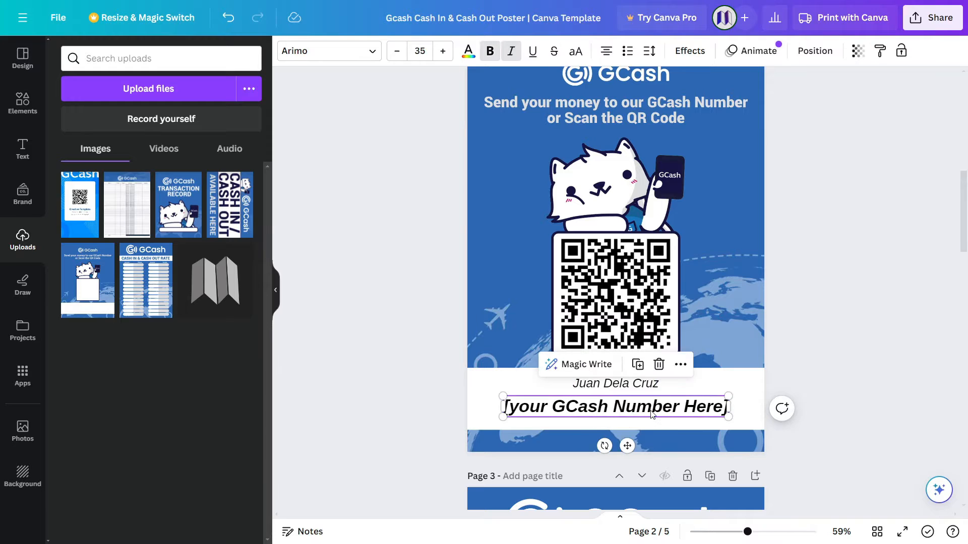
{"action": "double_click", "coordinate": [652, 411]}
{"action": "triple_click", "coordinate": [652, 411]}
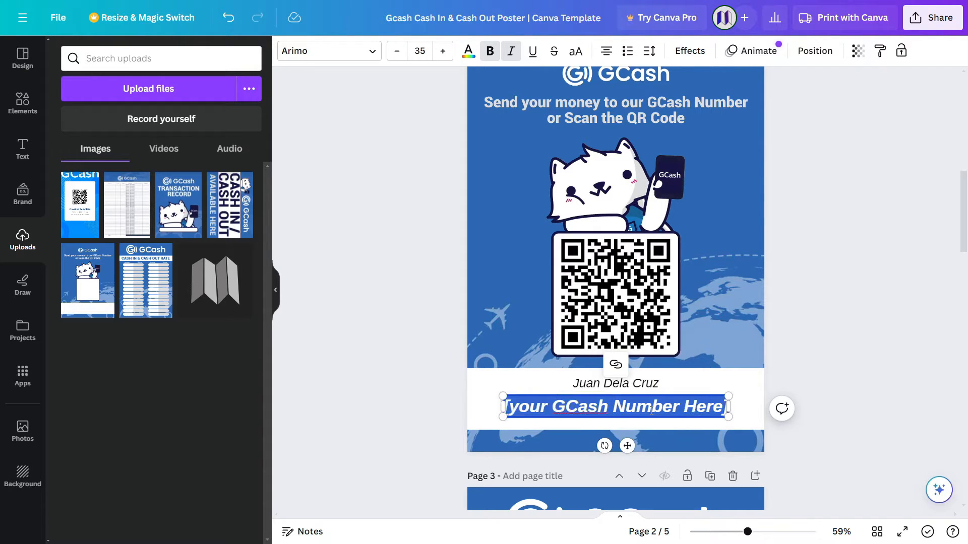
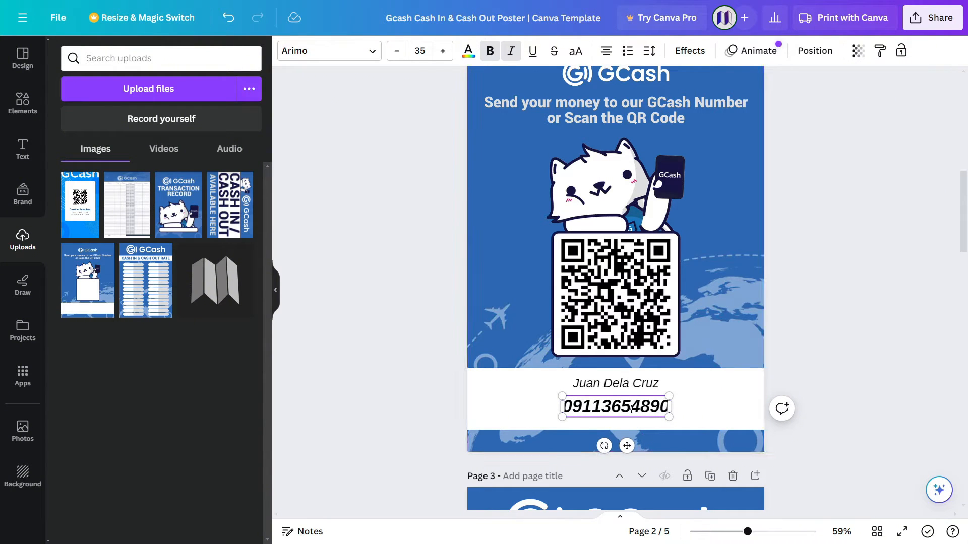
Enlarge the phone number to font size 50 and nudge its box up slightly.
{"action": "double_click", "coordinate": [631, 409]}
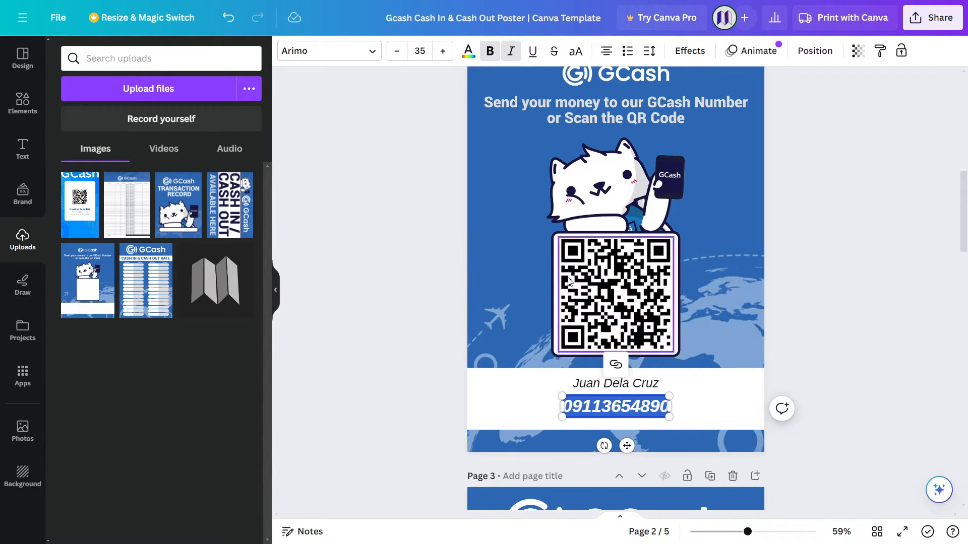
{"action": "left_click", "coordinate": [442, 52]}
{"action": "left_click", "coordinate": [443, 52]}
{"action": "left_click", "coordinate": [443, 52]}
{"action": "left_click", "coordinate": [442, 52]}
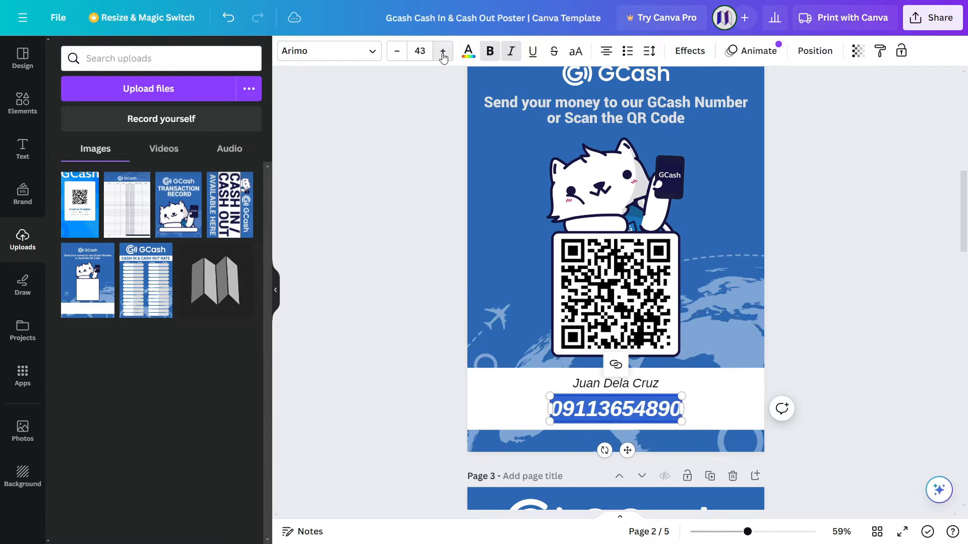
{"action": "left_click", "coordinate": [442, 52]}
{"action": "left_click", "coordinate": [443, 52]}
{"action": "left_click", "coordinate": [442, 52]}
{"action": "left_click", "coordinate": [443, 52]}
{"action": "left_click", "coordinate": [442, 52]}
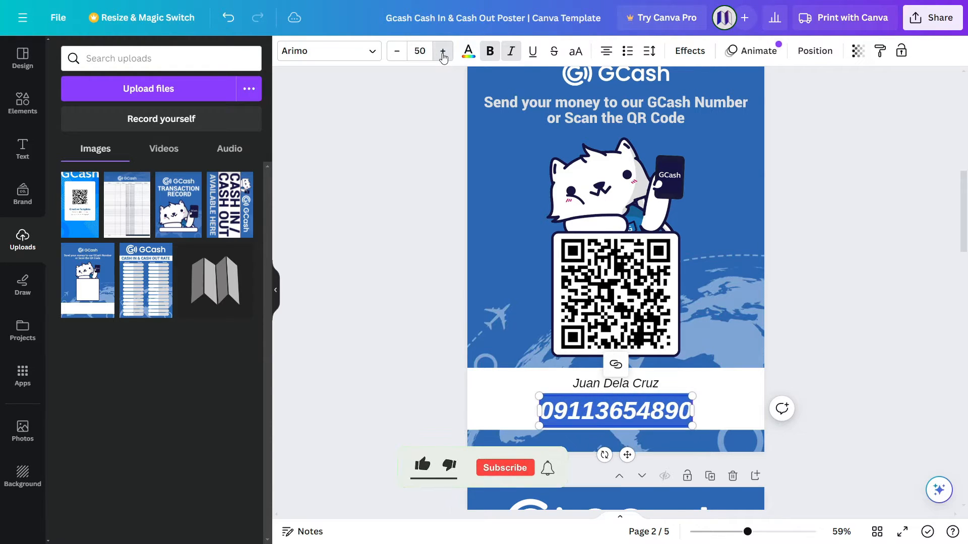
{"action": "left_click_drag", "start_coordinate": [627, 455], "coordinate": [625, 451]}
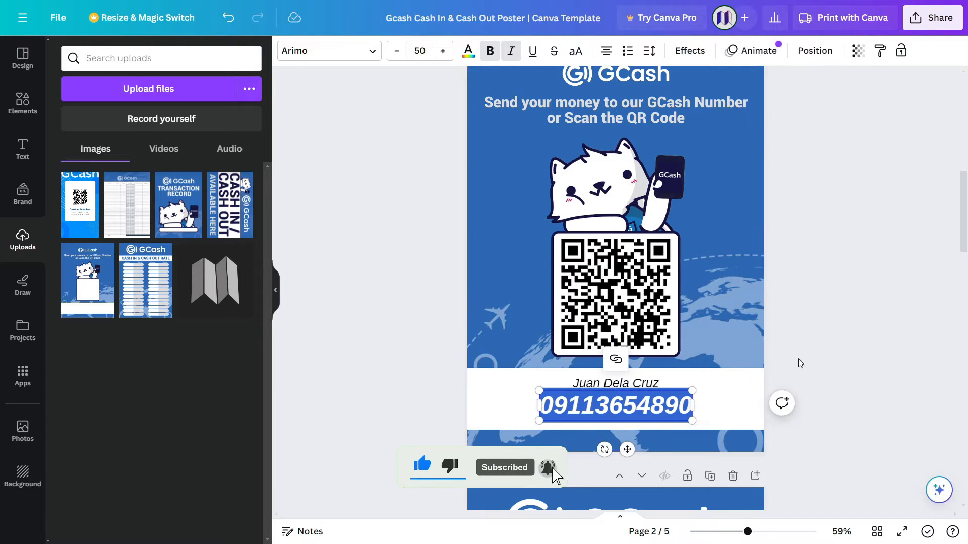
Re-centre the account holder's name above the enlarged number.
{"action": "left_click", "coordinate": [829, 332]}
{"action": "left_click", "coordinate": [624, 390]}
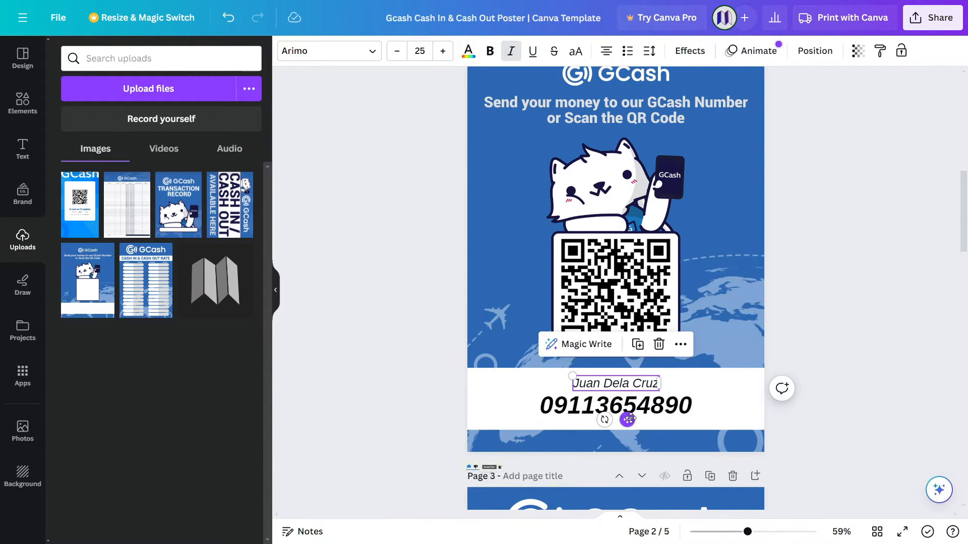
{"action": "left_click_drag", "start_coordinate": [628, 417], "coordinate": [629, 415]}
{"action": "left_click", "coordinate": [877, 313]}
Bring page 3's Cash In & Cash Out Rate table into view and open its Notes panel.
{"action": "scroll", "coordinate": [876, 310], "scroll_direction": "down", "scroll_amount": 6}
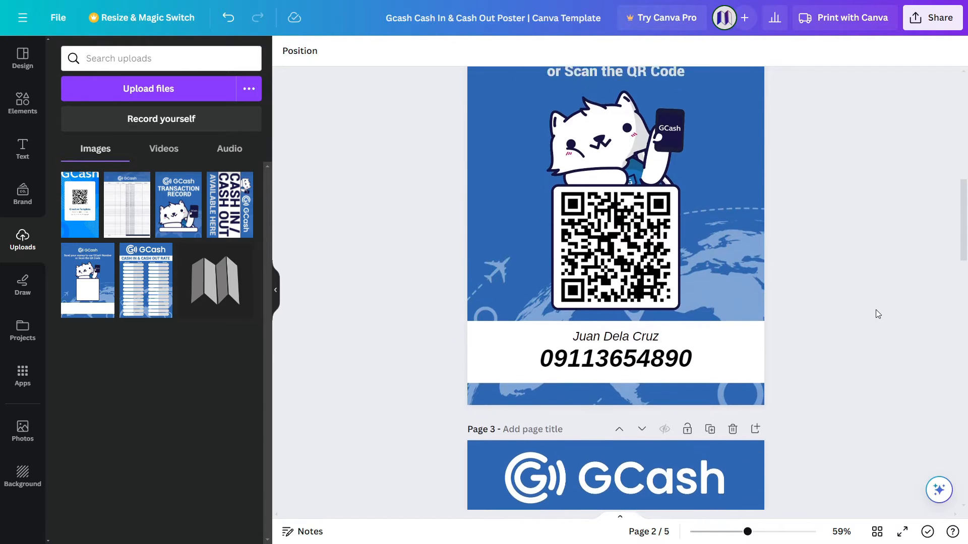
{"action": "scroll", "coordinate": [875, 310], "scroll_direction": "down", "scroll_amount": 3}
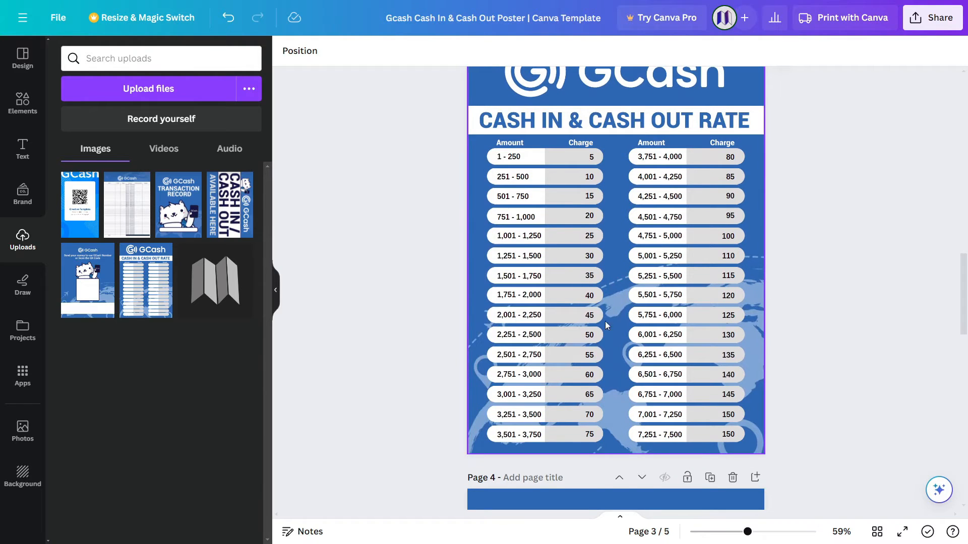
{"action": "left_click", "coordinate": [292, 535]}
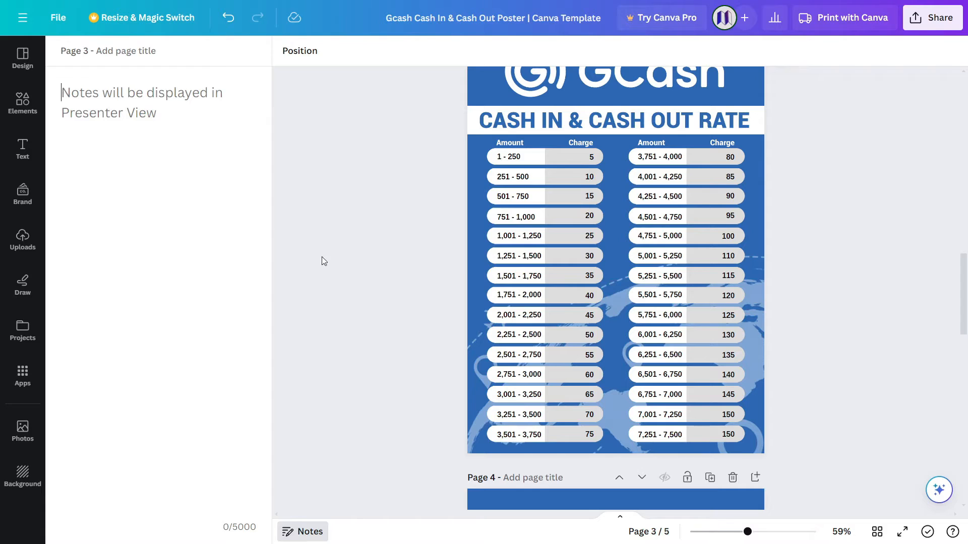
Write the page 3 note 'Please edit this data based on your rates, ALL THIS DATA MUST BE CHECK!'.
{"action": "left_click", "coordinate": [141, 96]}
{"action": "type", "text": "P"}
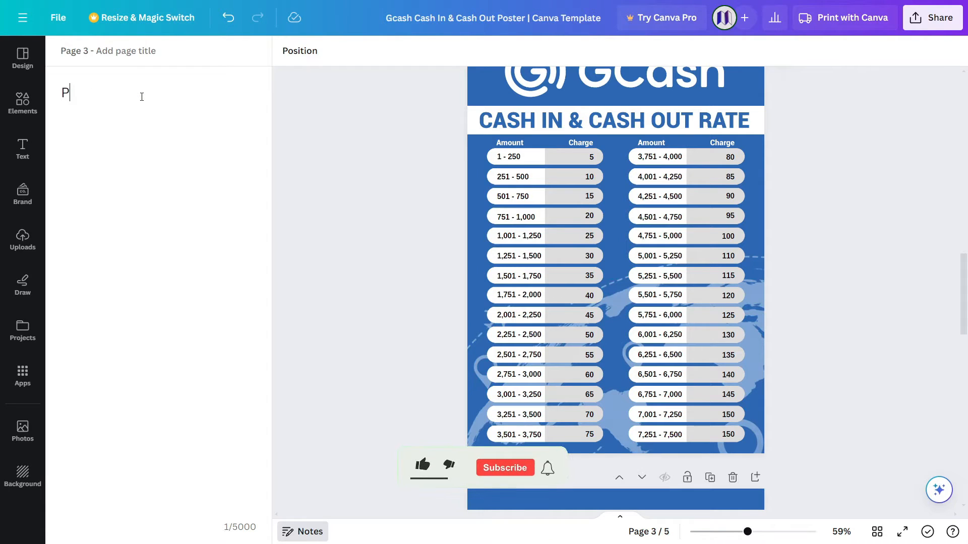
{"action": "type", "text": "lease"}
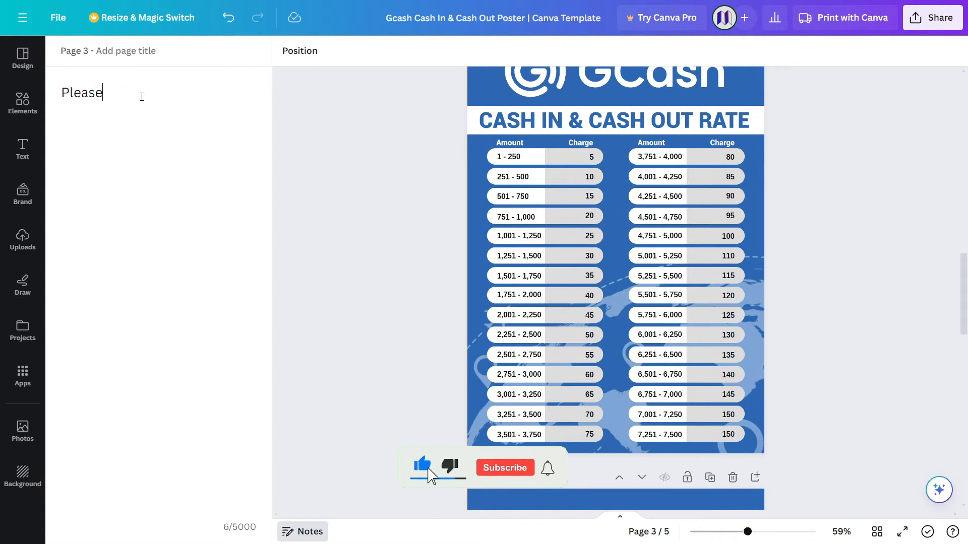
{"action": "type", "text": " edi"}
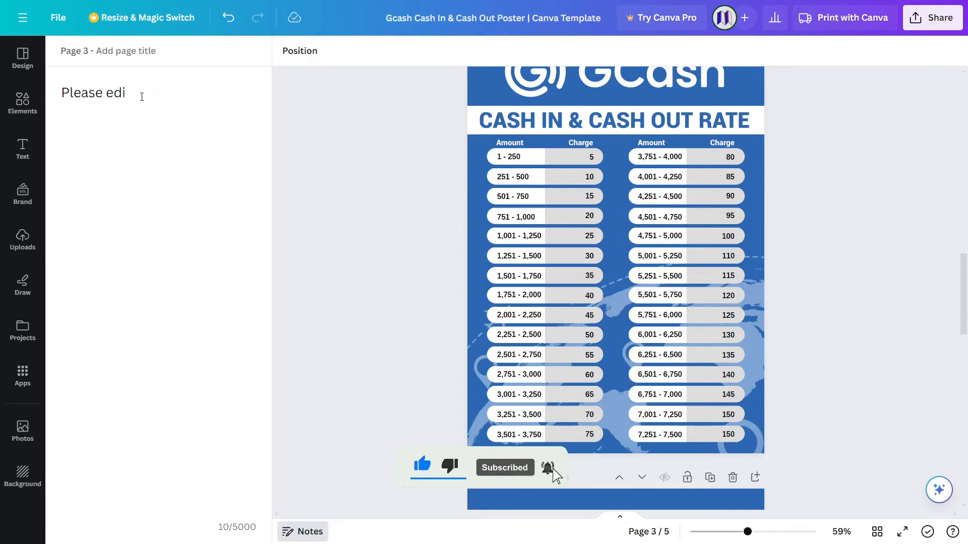
{"action": "type", "text": "t this data based on your rates"}
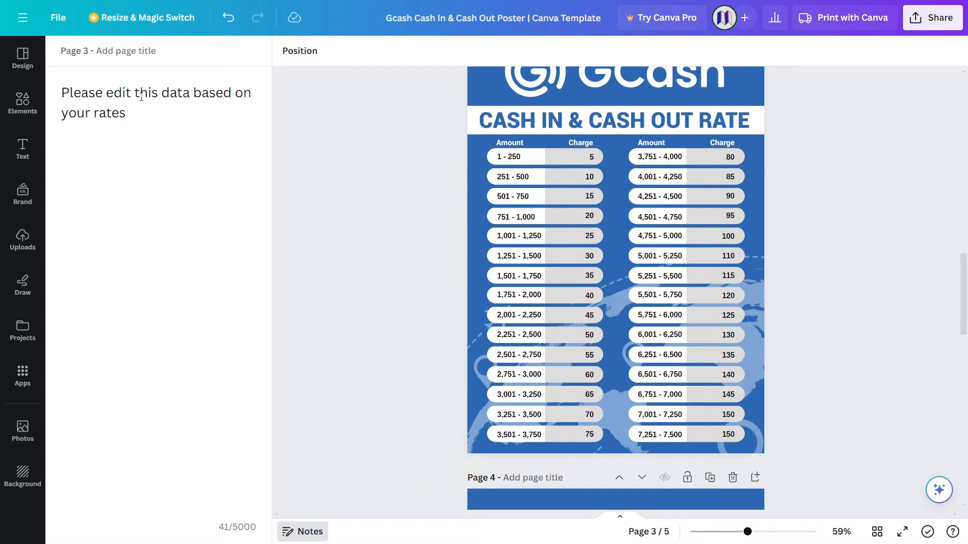
{"action": "type", "text": ","}
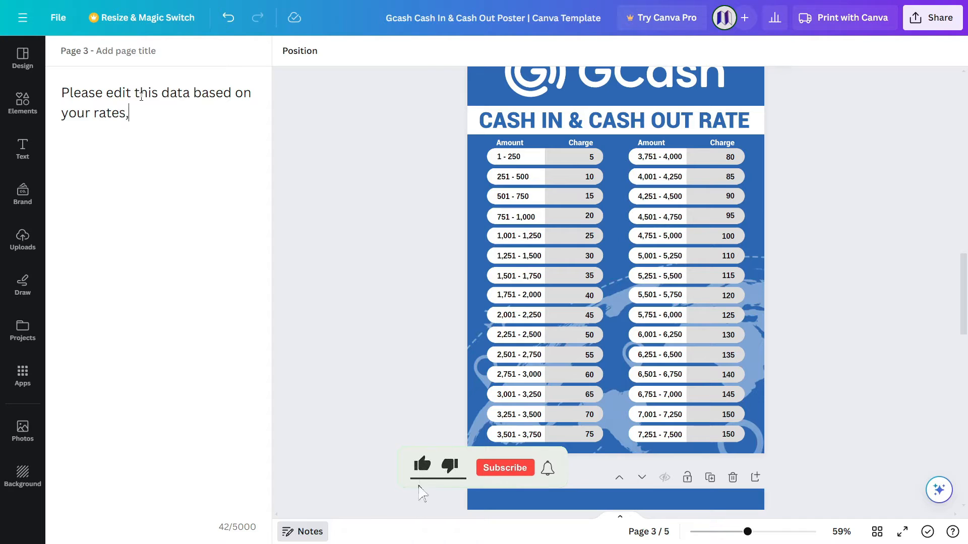
{"action": "type", "text": " ALL "}
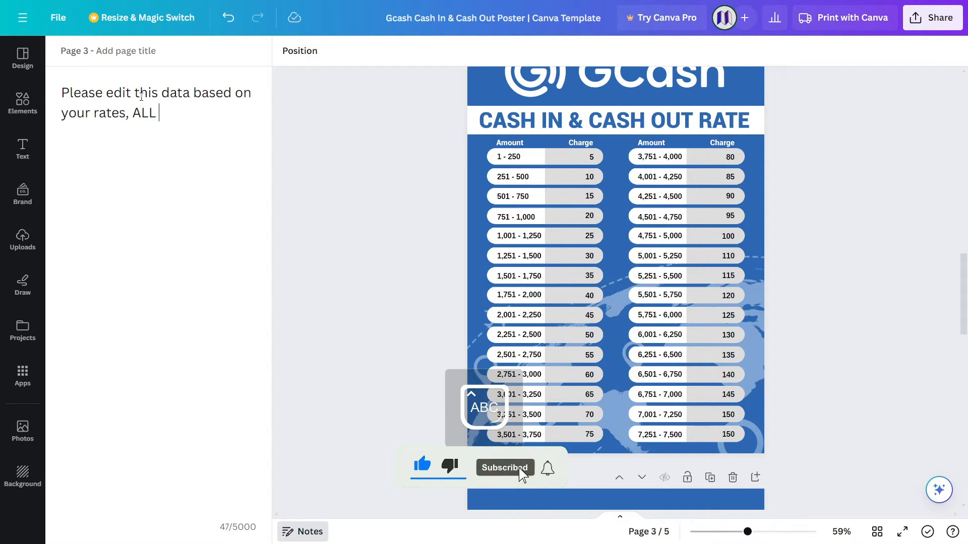
{"action": "type", "text": "THIS "}
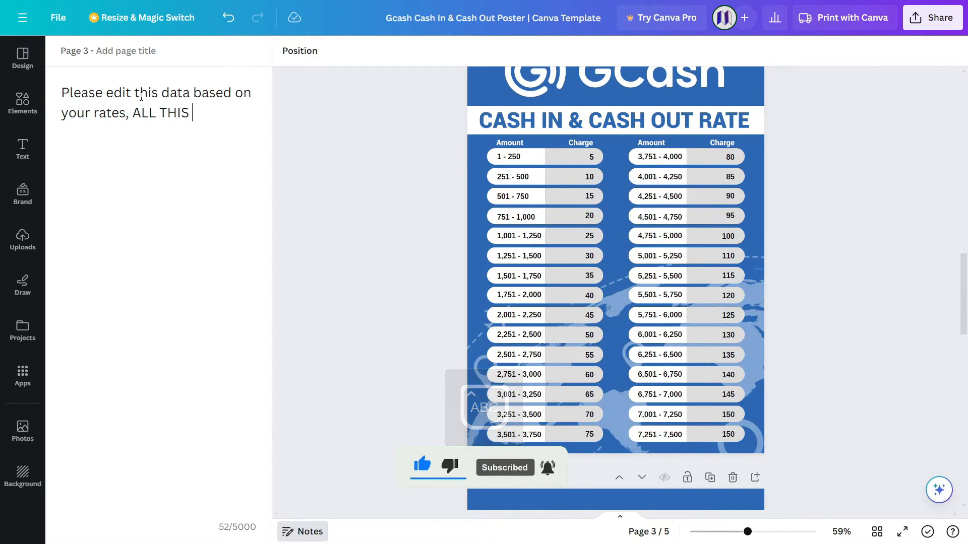
{"action": "type", "text": "DATA MUST BE CHECK!"}
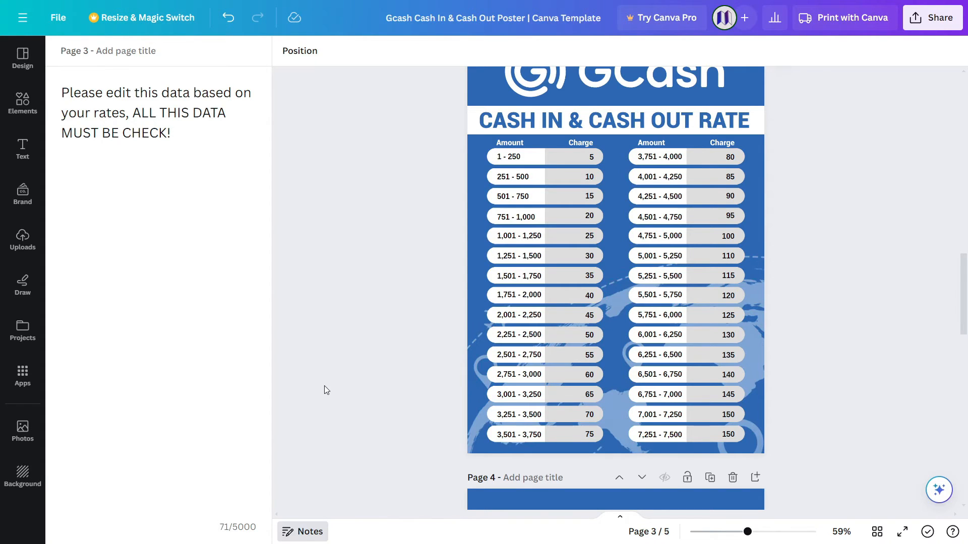
{"action": "scroll", "coordinate": [361, 404], "scroll_direction": "down", "scroll_amount": 7}
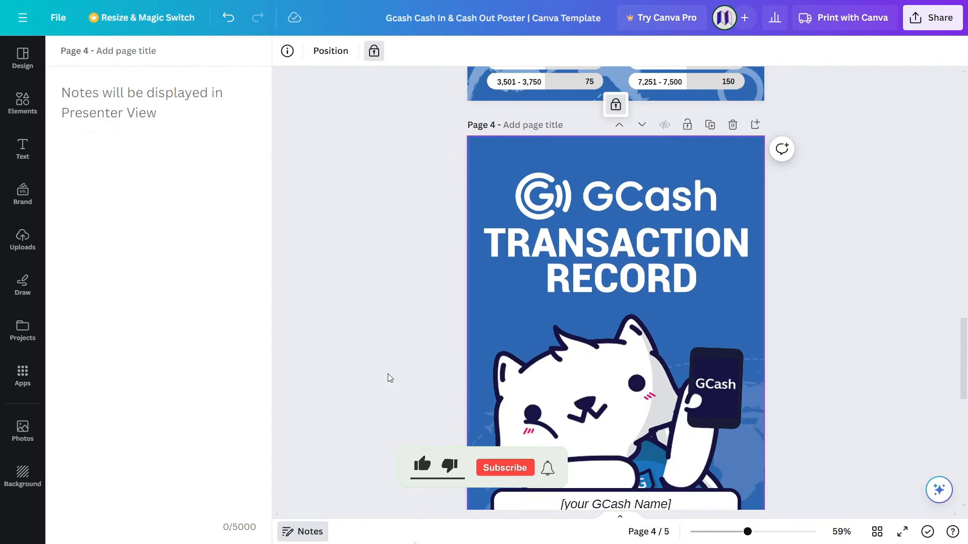
Close the notes and select the name placeholder on page 4's Transaction Record cover.
{"action": "left_click", "coordinate": [305, 530]}
{"action": "scroll", "coordinate": [418, 402], "scroll_direction": "down", "scroll_amount": 1}
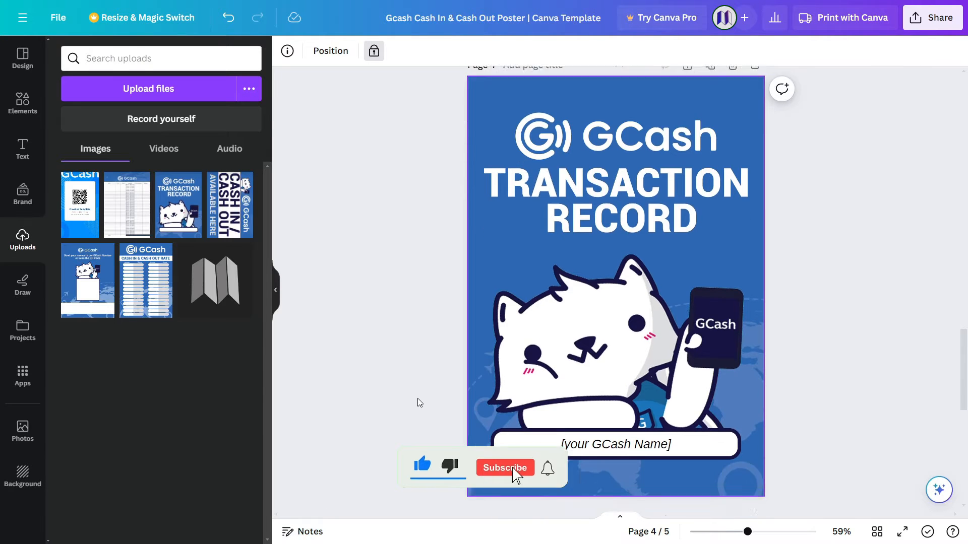
{"action": "scroll", "coordinate": [418, 398], "scroll_direction": "down", "scroll_amount": 1}
{"action": "left_click", "coordinate": [611, 408]}
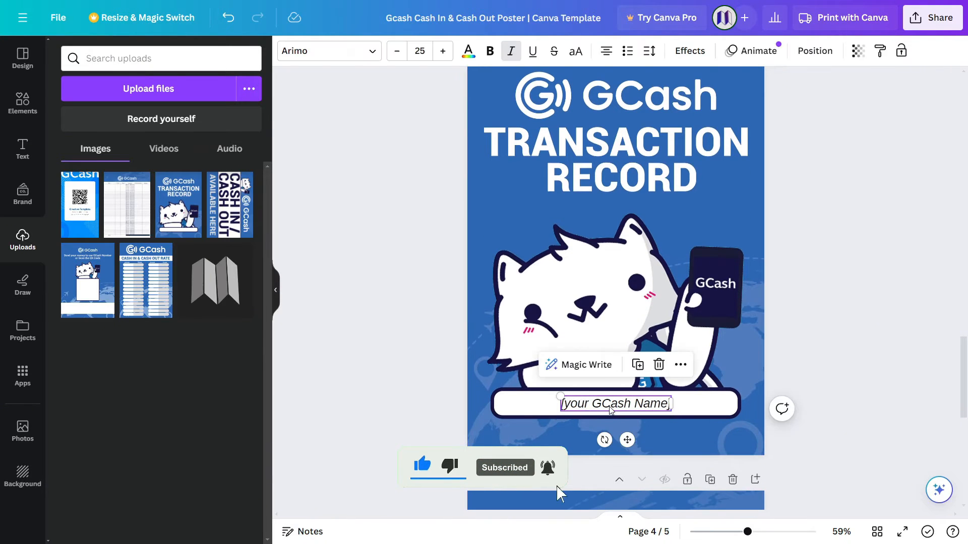
{"action": "left_click", "coordinate": [610, 408]}
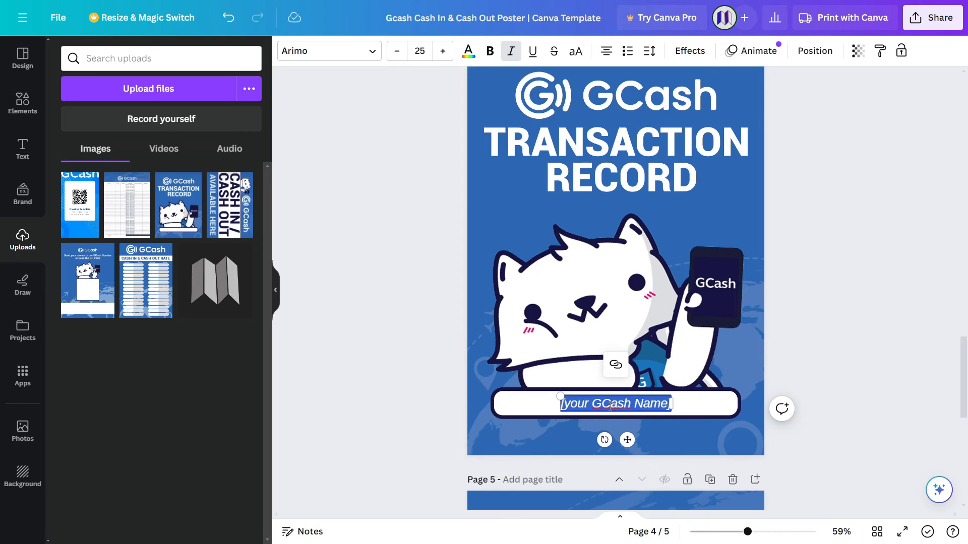
Replace the placeholder with the account holder's full name in plain, non-italic text.
{"action": "key", "text": "BackSpace"}
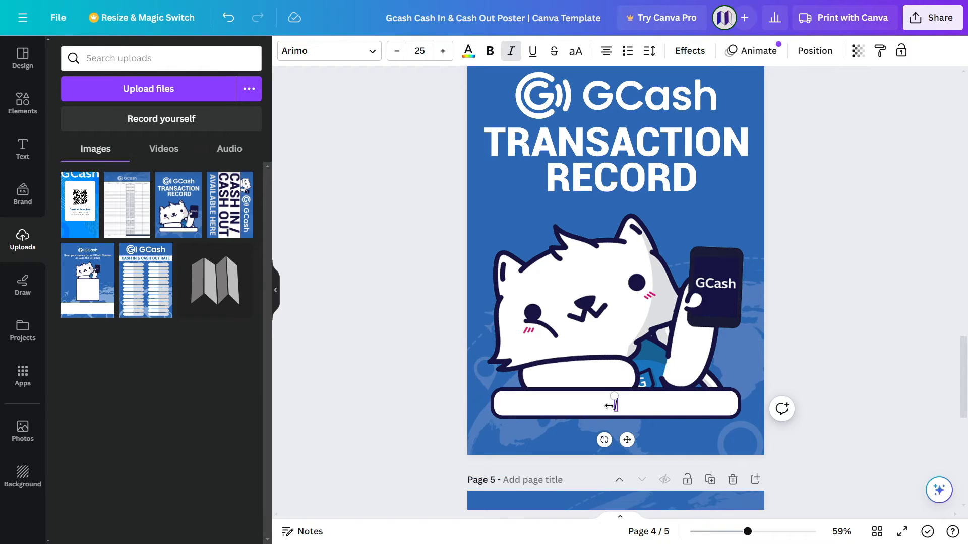
{"action": "key", "text": "BackSpace"}
{"action": "key", "text": "Caps_Lock"}
{"action": "type", "text": "Ju"}
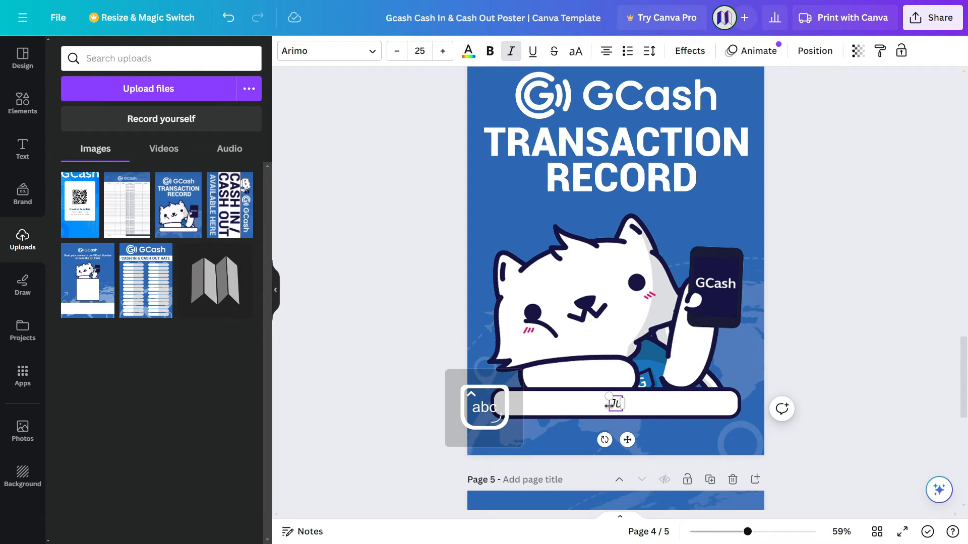
{"action": "key", "text": "BackSpace"}
{"action": "type", "text": "a"}
{"action": "key", "text": "BackSpace"}
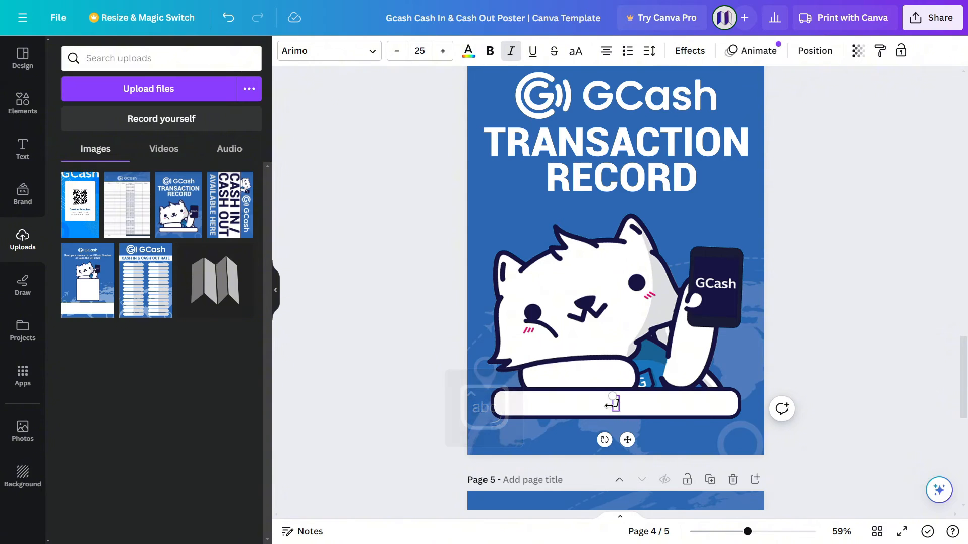
{"action": "type", "text": "uan"}
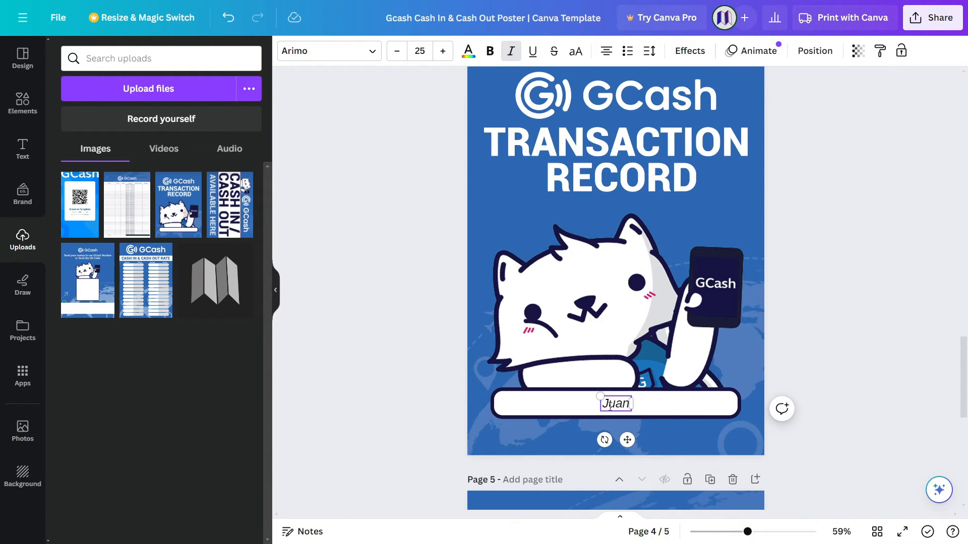
{"action": "type", "text": " Dela"}
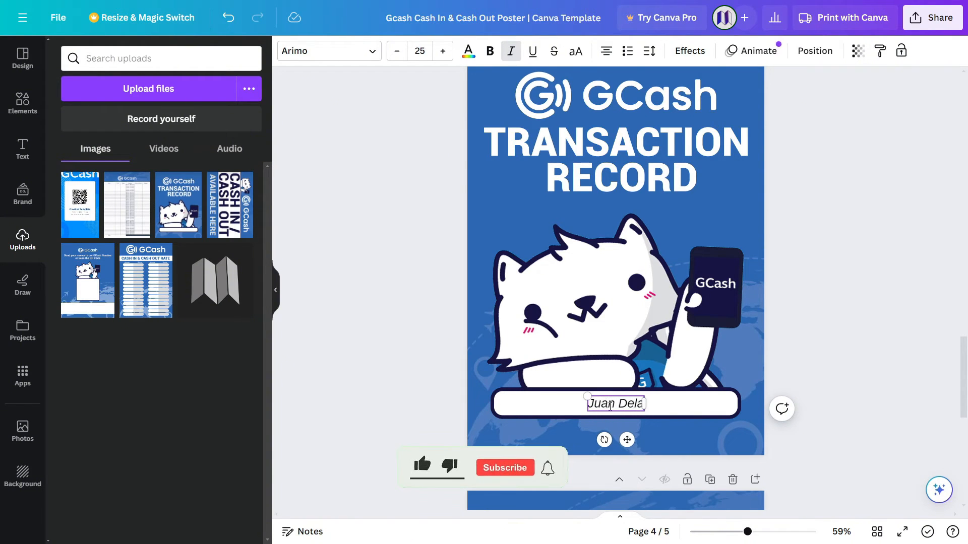
{"action": "type", "text": " Cruz"}
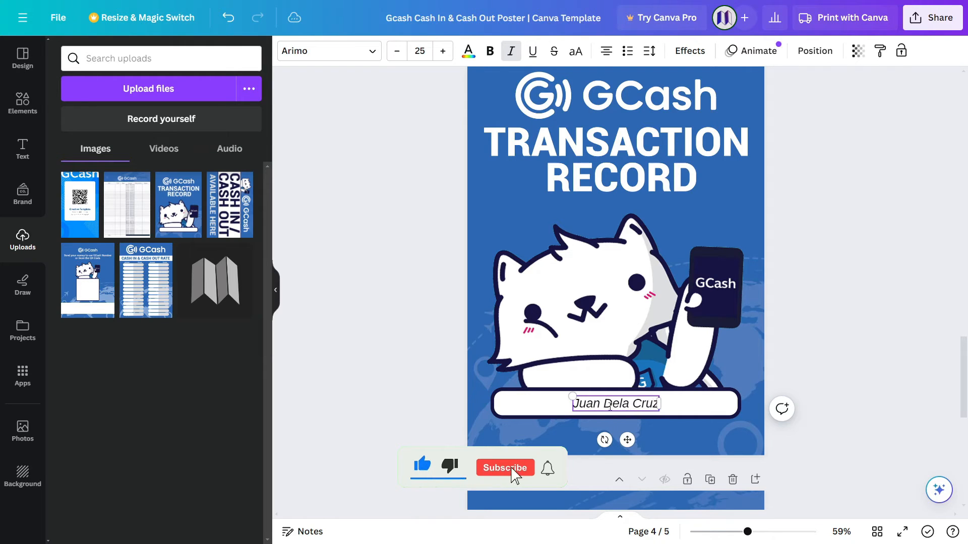
{"action": "key", "text": "ctrl+a"}
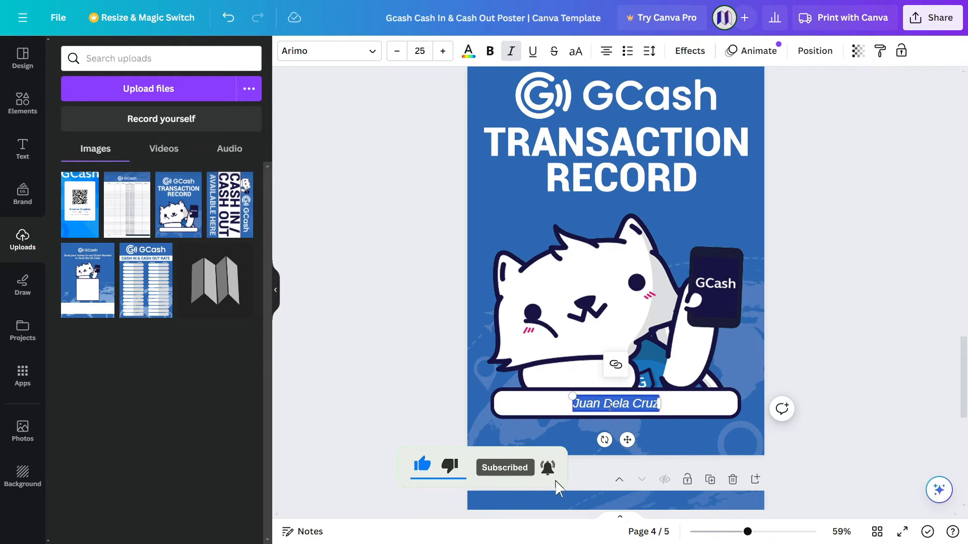
{"action": "left_click", "coordinate": [510, 52]}
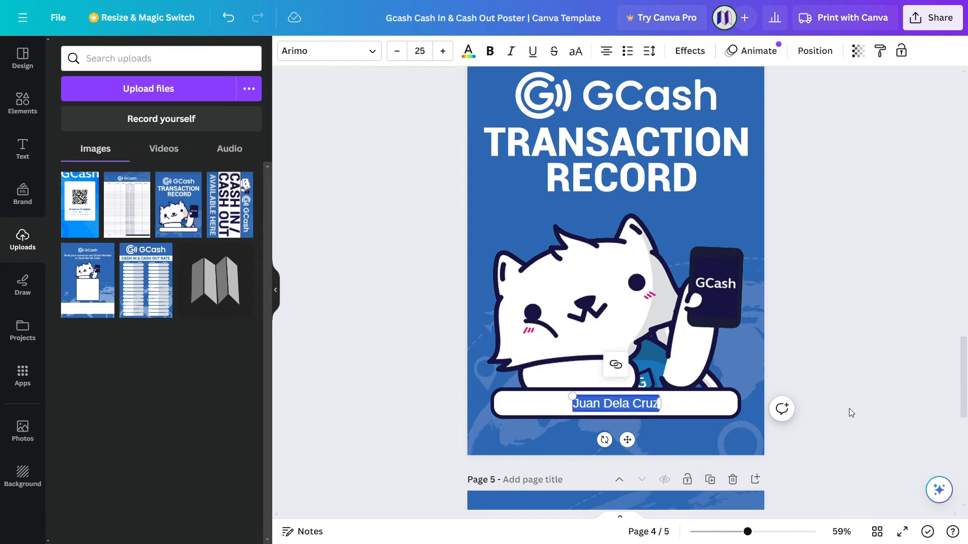
{"action": "left_click", "coordinate": [844, 394]}
{"action": "scroll", "coordinate": [844, 395], "scroll_direction": "down", "scroll_amount": 3}
Scroll through page 5's GCash transaction log table down to its TOTAL row.
{"action": "scroll", "coordinate": [845, 395], "scroll_direction": "down", "scroll_amount": 3}
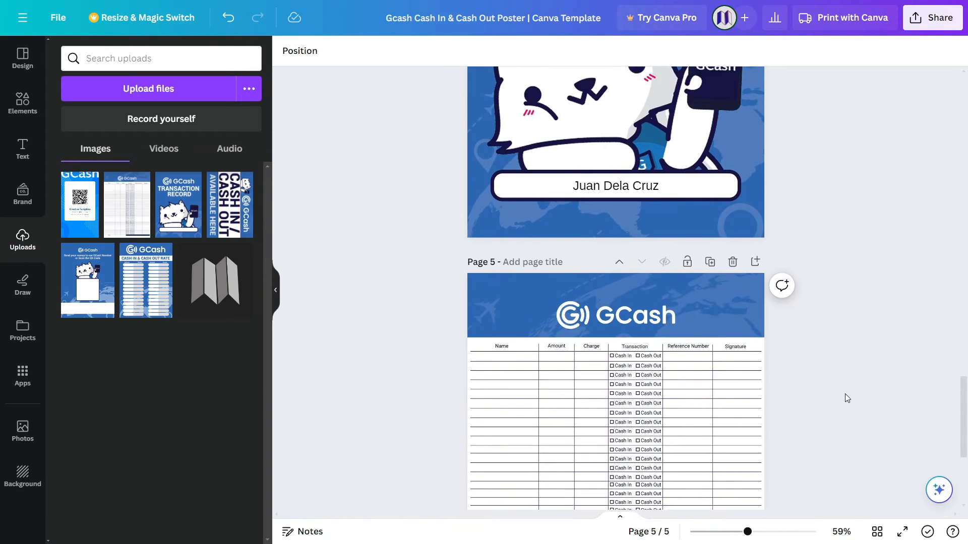
{"action": "scroll", "coordinate": [807, 357], "scroll_direction": "up", "scroll_amount": 5}
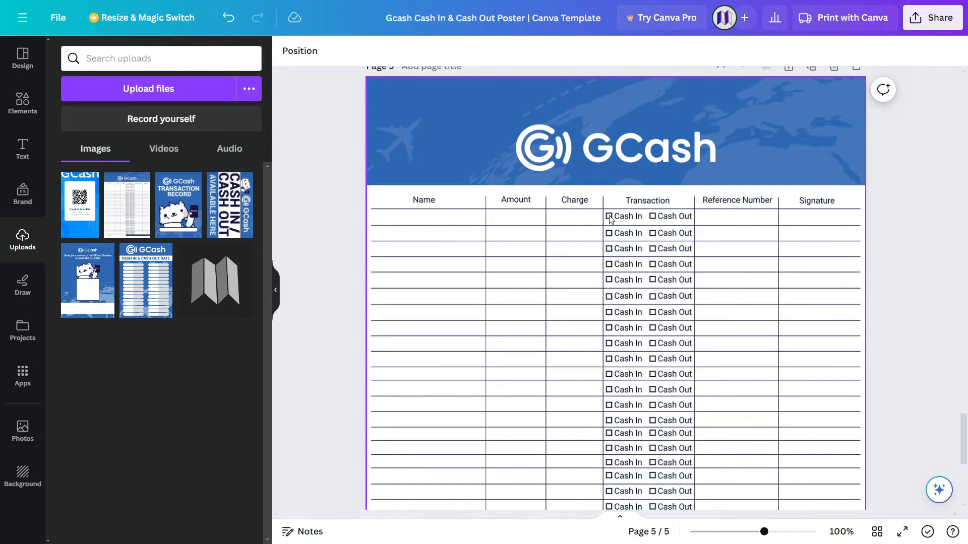
{"action": "scroll", "coordinate": [761, 250], "scroll_direction": "down", "scroll_amount": 7}
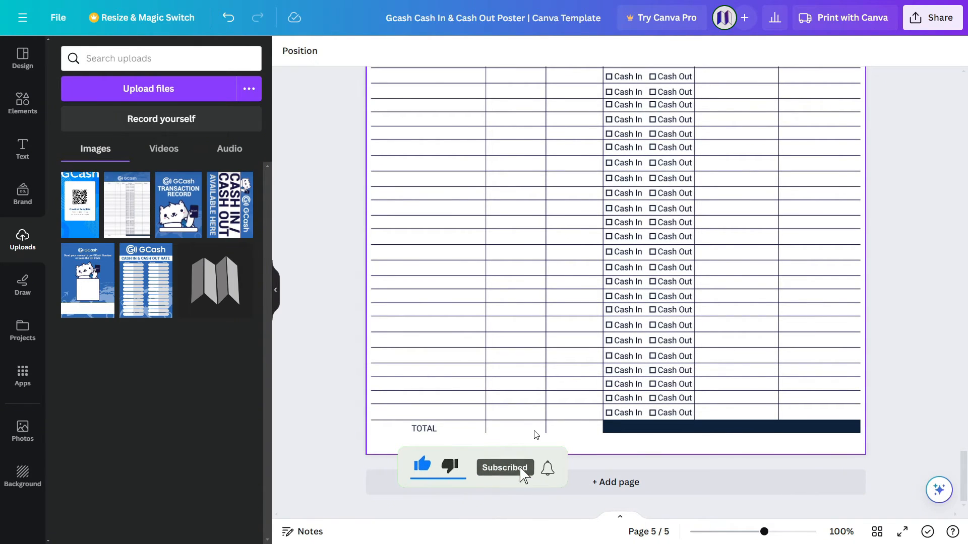
Download all five pages as a PDF Print file with the RGB colour profile.
{"action": "left_click", "coordinate": [927, 25]}
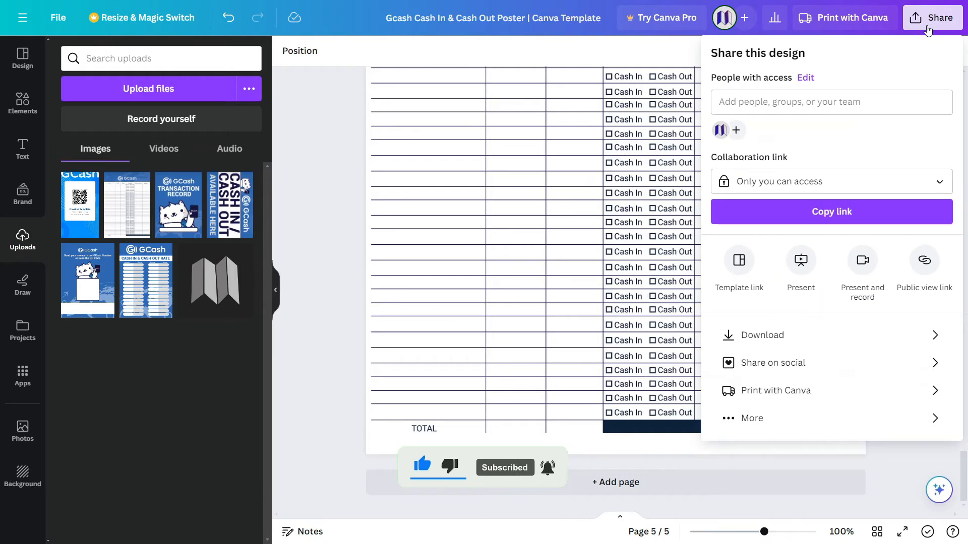
{"action": "left_click", "coordinate": [847, 334]}
{"action": "left_click", "coordinate": [830, 112]}
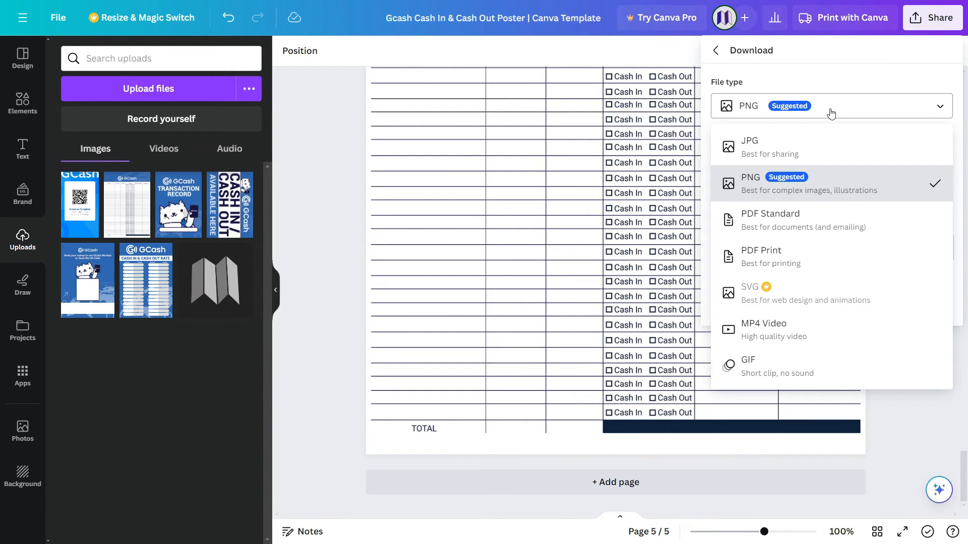
{"action": "left_click", "coordinate": [825, 258]}
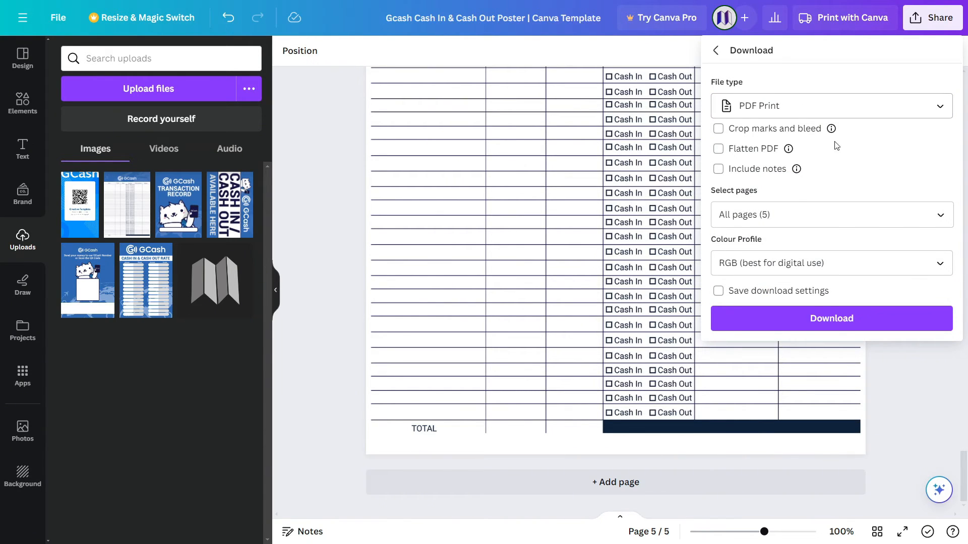
{"action": "left_click", "coordinate": [812, 267]}
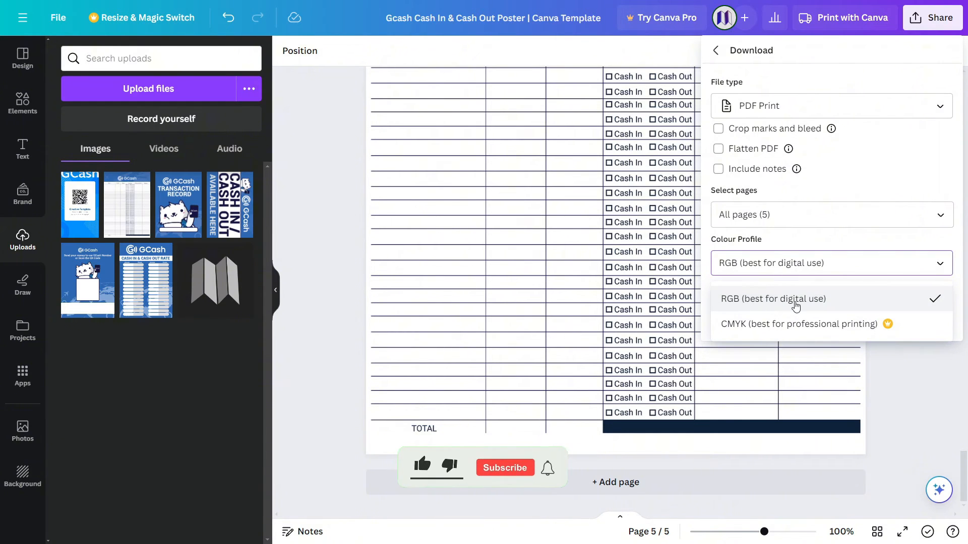
{"action": "left_click", "coordinate": [851, 325]}
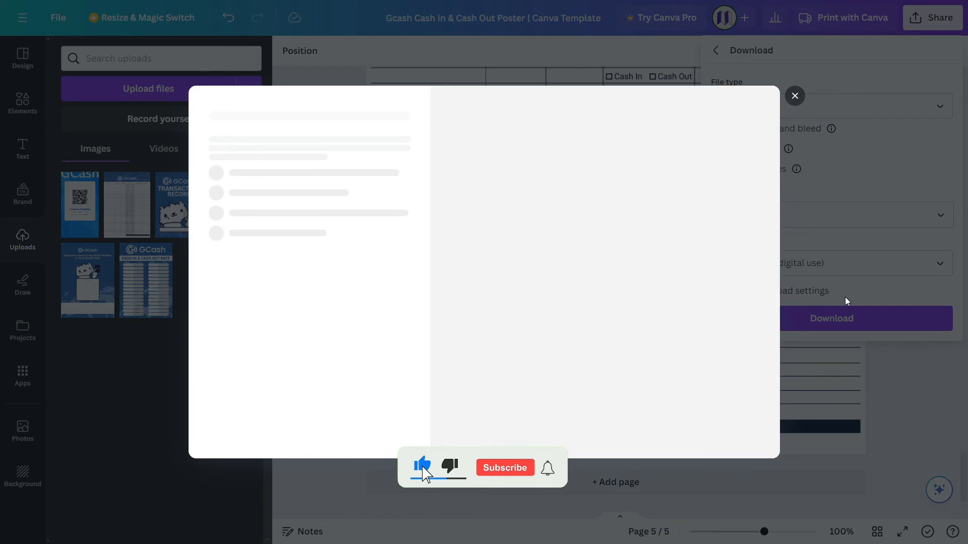
{"action": "left_click", "coordinate": [793, 98]}
{"action": "left_click", "coordinate": [827, 267]}
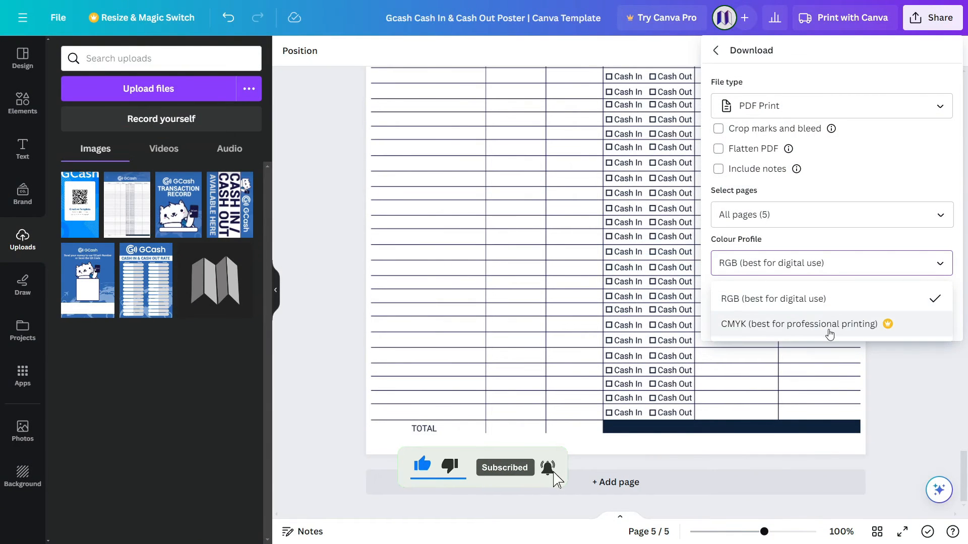
{"action": "left_click", "coordinate": [806, 301]}
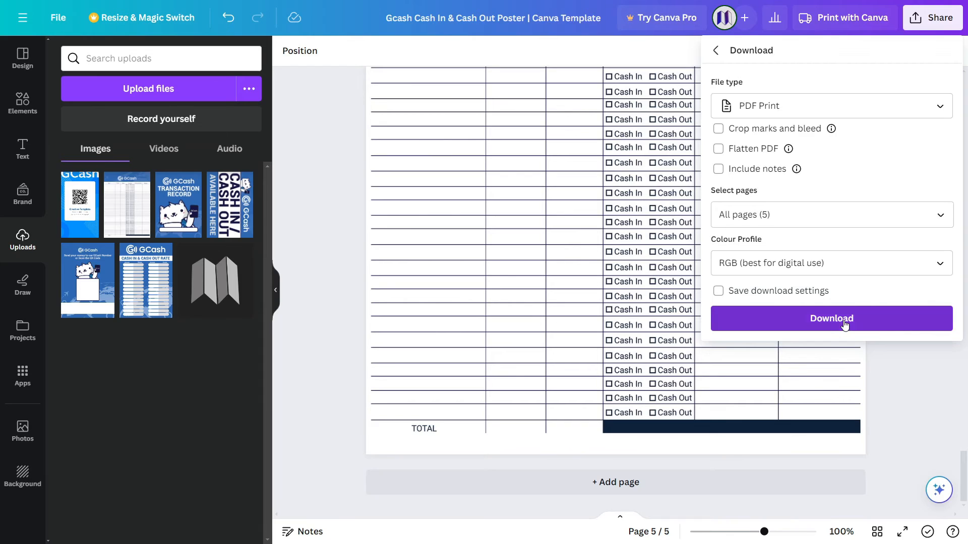
{"action": "left_click", "coordinate": [832, 319]}
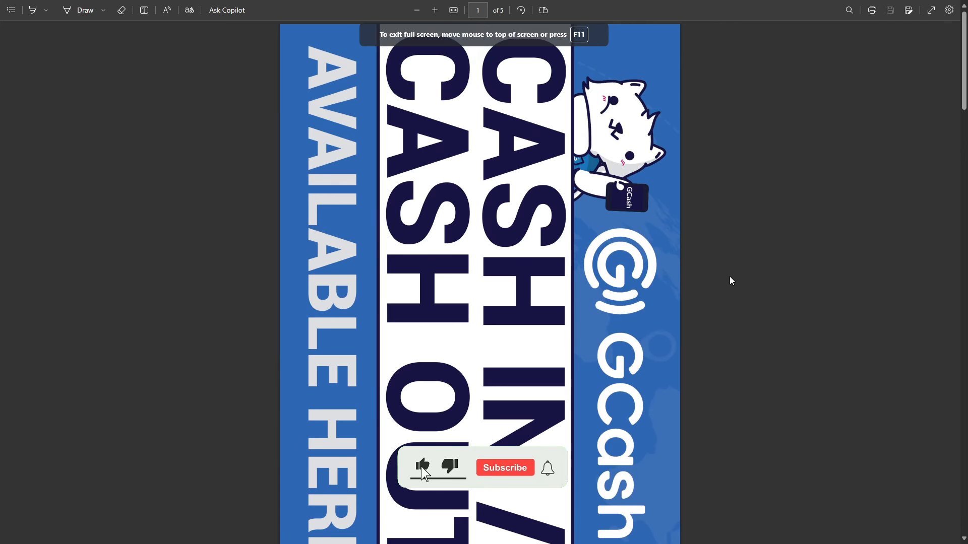
Scroll the downloaded 5-page PDF and bring up its print dialog.
{"action": "scroll", "coordinate": [730, 276], "scroll_direction": "down", "scroll_amount": 10}
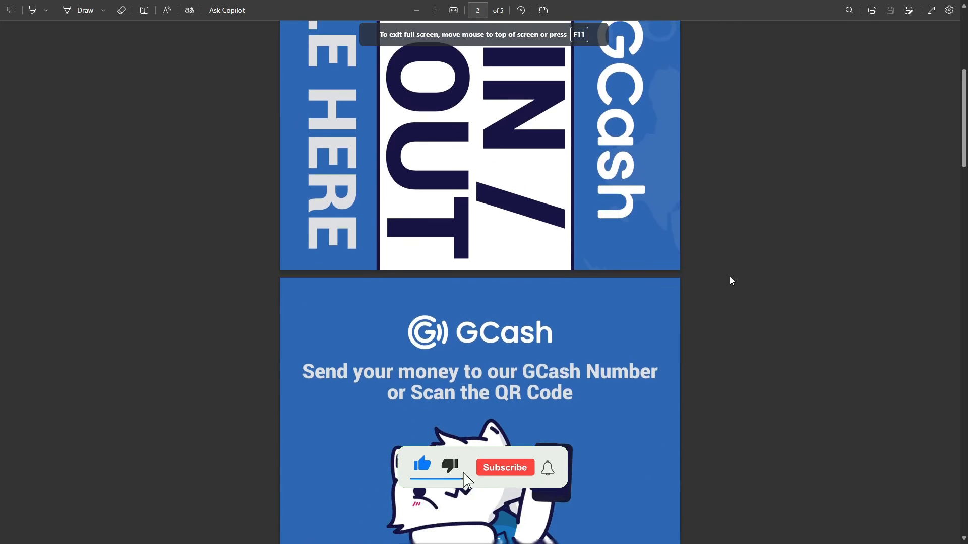
{"action": "scroll", "coordinate": [731, 277], "scroll_direction": "down", "scroll_amount": 5}
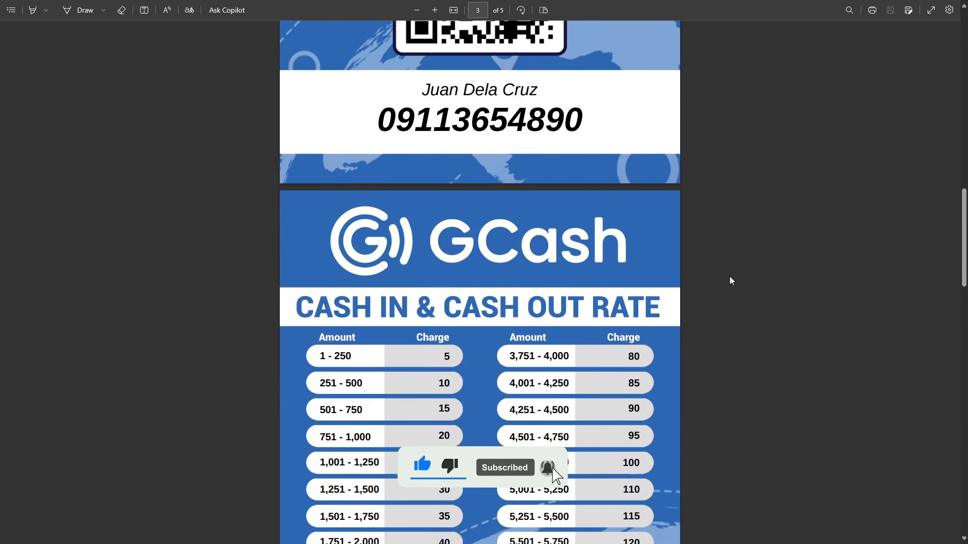
{"action": "key", "text": "ctrl+p"}
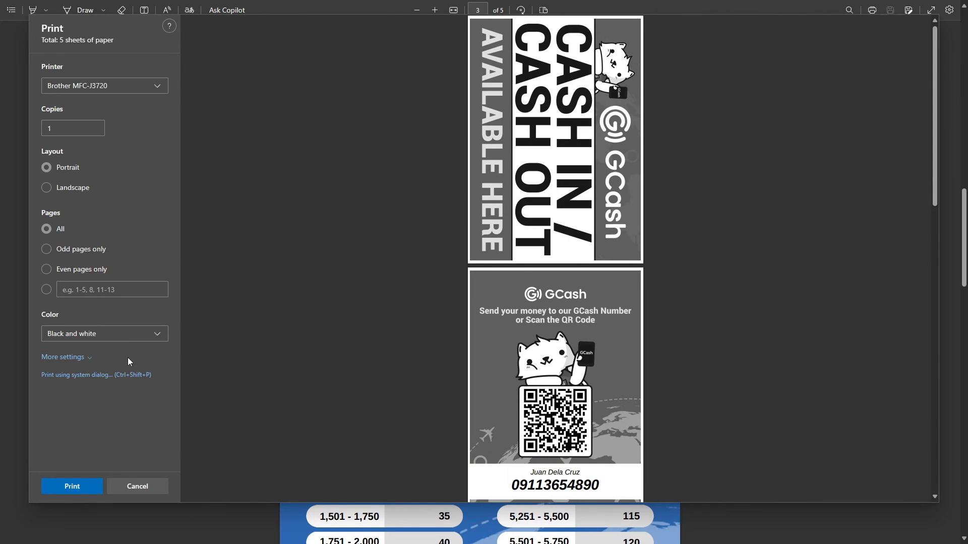
Set the print colour mode to Color and preview the five pages.
{"action": "left_click", "coordinate": [83, 335]}
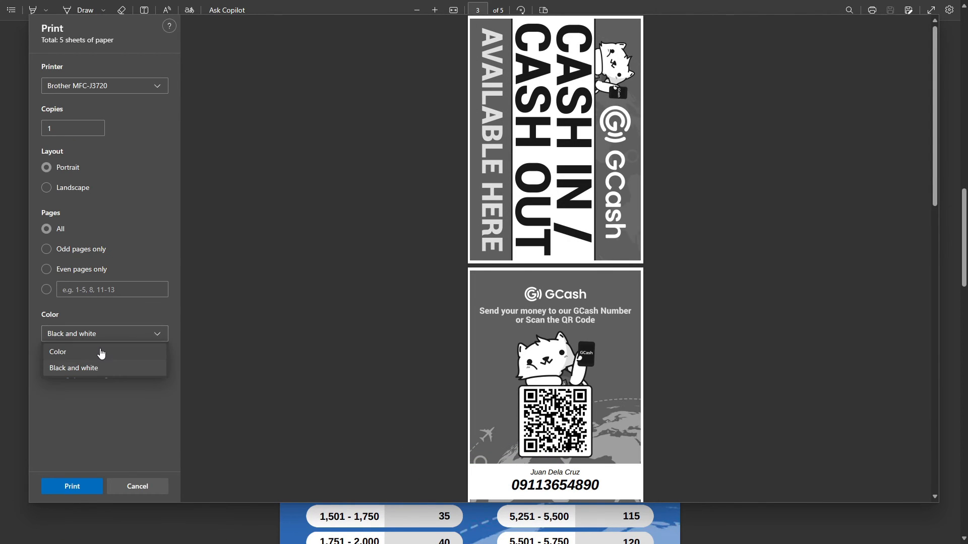
{"action": "left_click", "coordinate": [101, 350]}
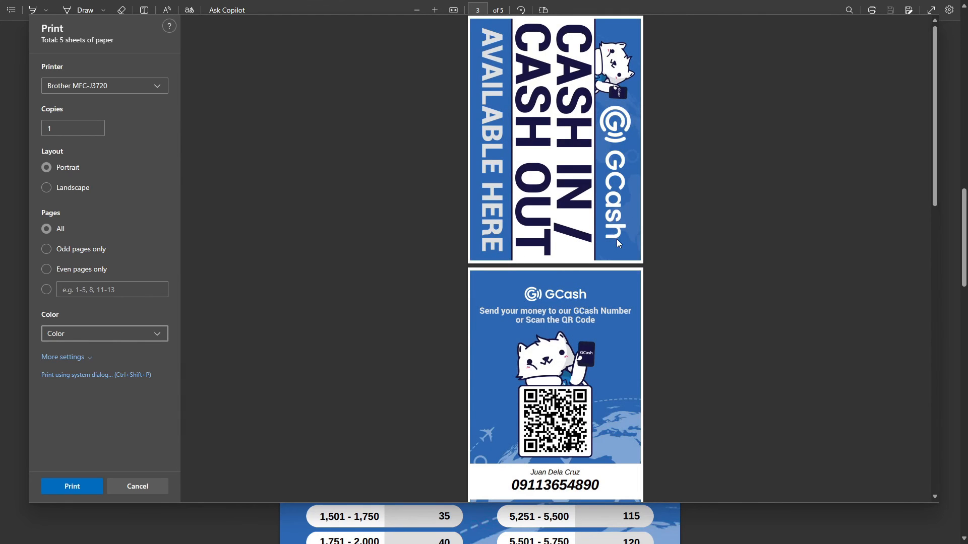
{"action": "scroll", "coordinate": [681, 375], "scroll_direction": "down", "scroll_amount": 8}
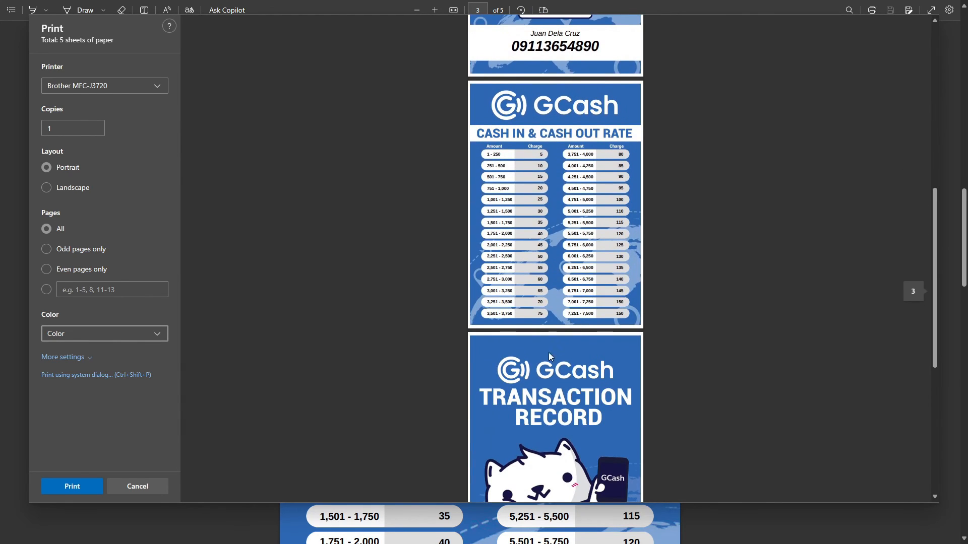
{"action": "scroll", "coordinate": [527, 356], "scroll_direction": "down", "scroll_amount": 5}
{"action": "scroll", "coordinate": [580, 361], "scroll_direction": "down", "scroll_amount": 1}
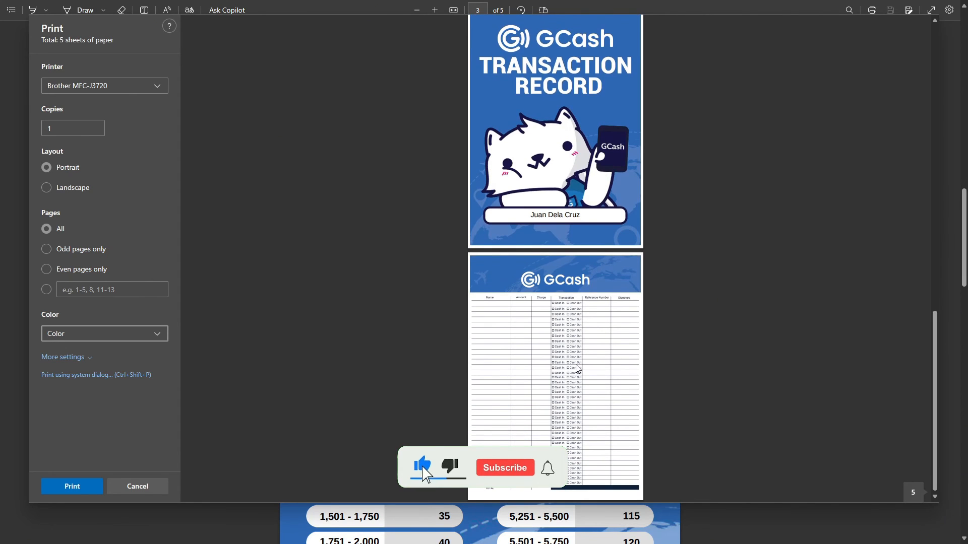
{"action": "scroll", "coordinate": [578, 365], "scroll_direction": "up", "scroll_amount": 2, "text": "ctrl"}
{"action": "scroll", "coordinate": [576, 367], "scroll_direction": "up", "scroll_amount": 8}
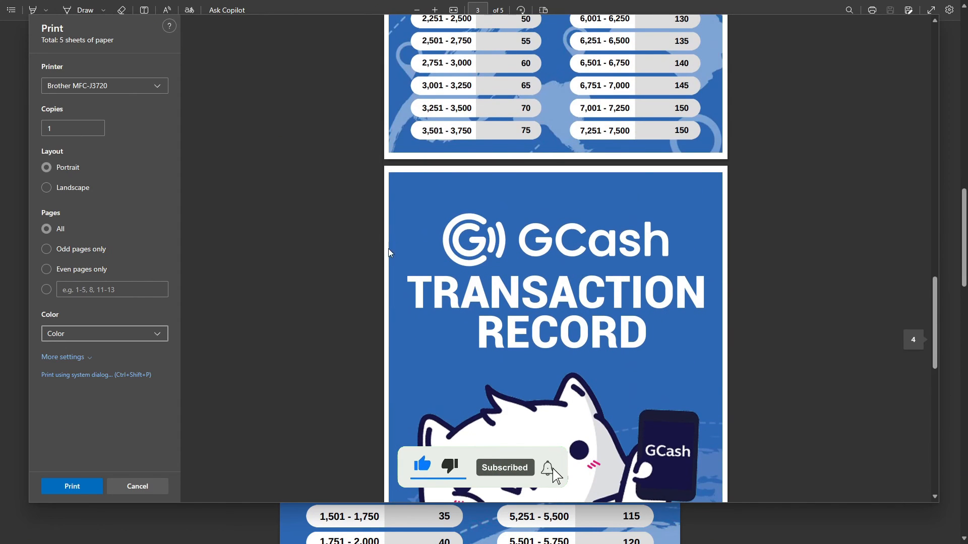
Set a custom print scale of 100 under More settings.
{"action": "left_click", "coordinate": [64, 356]}
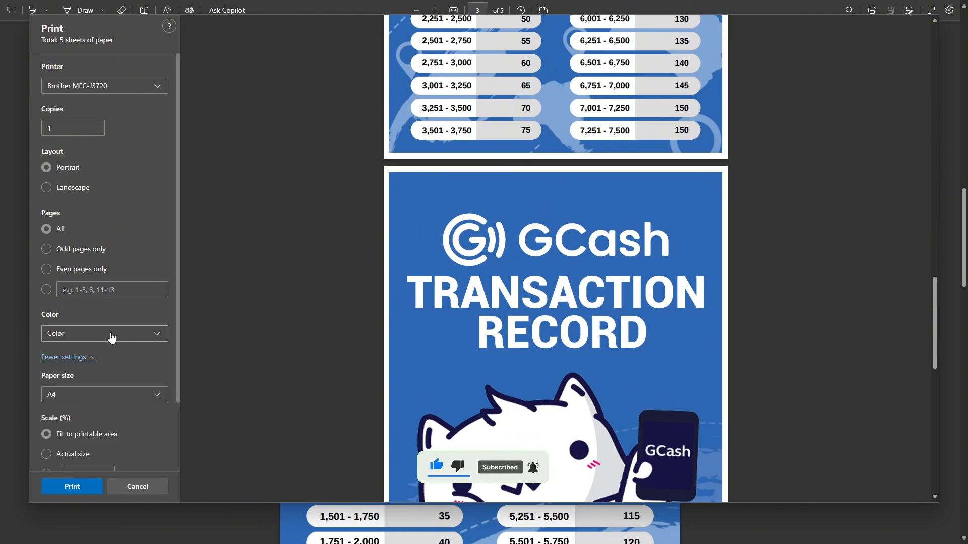
{"action": "scroll", "coordinate": [112, 338], "scroll_direction": "down", "scroll_amount": 2}
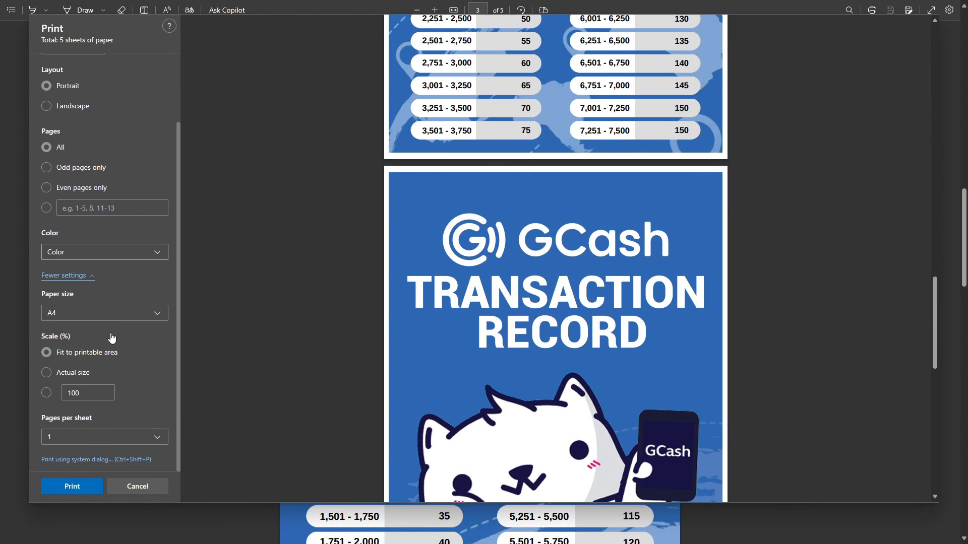
{"action": "left_click", "coordinate": [47, 394]}
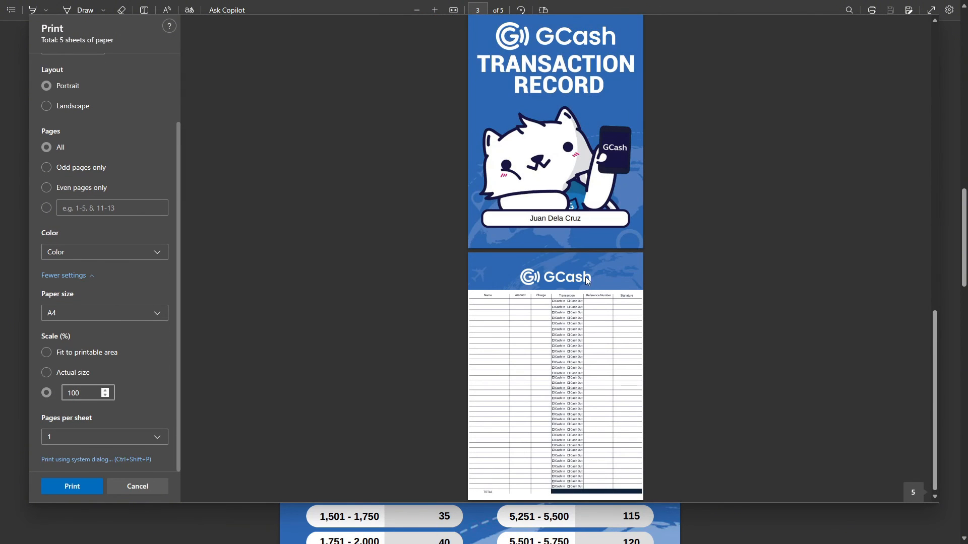
{"action": "scroll", "coordinate": [579, 264], "scroll_direction": "up", "scroll_amount": 5, "text": "ctrl"}
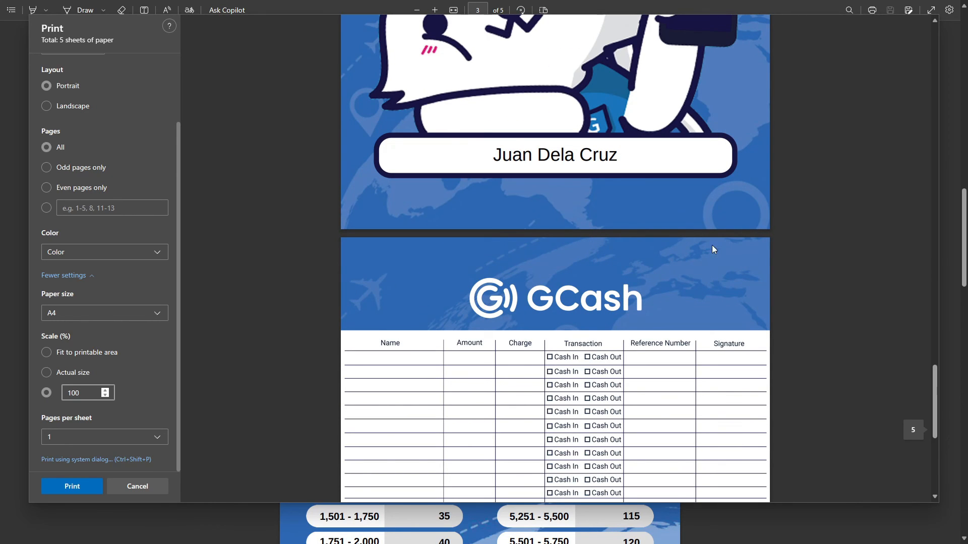